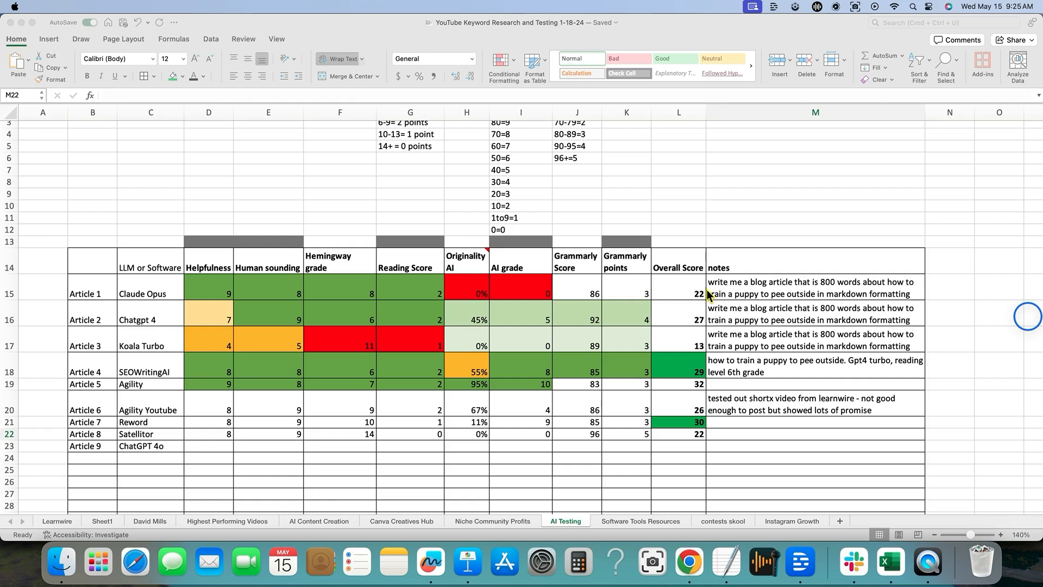
- Examine the AI writing tool comparison table, focusing on the SEOWritingAI row and the Originality AI column
left_click(97, 259)
mouse_move(98, 259)
left_mouse_down()
mouse_move(670, 310)
mouse_move(714, 472)
left_mouse_up()
left_click(151, 218)
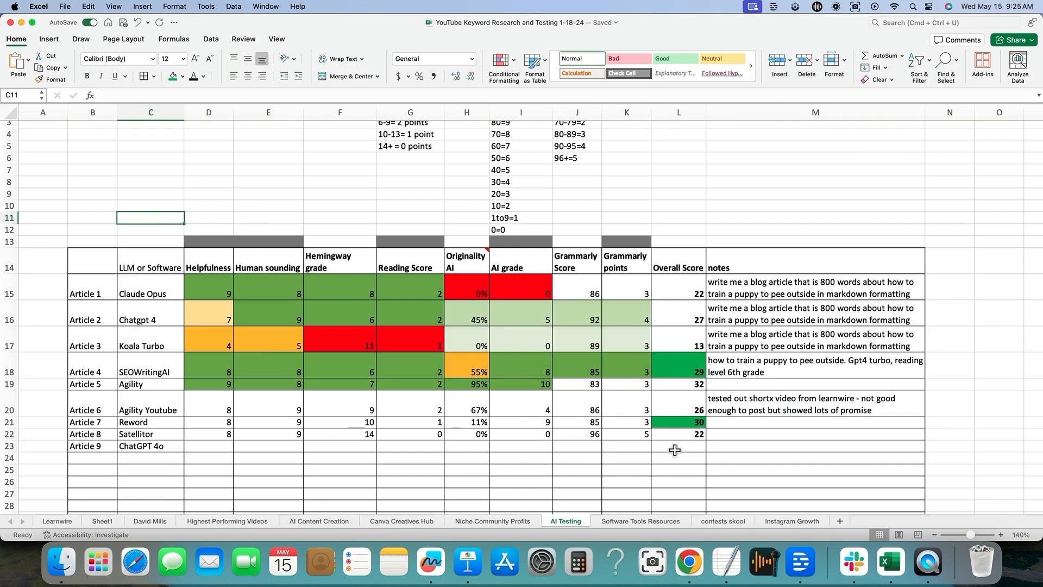
left_click_drag(131, 369, 576, 373)
left_click(471, 369)
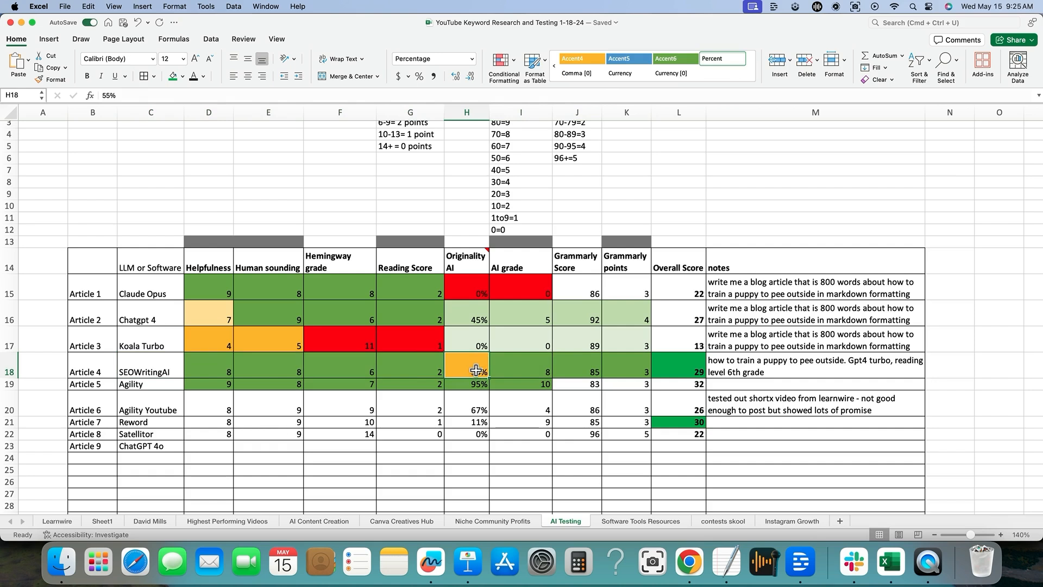
left_click(474, 371)
left_click_drag(466, 262, 465, 434)
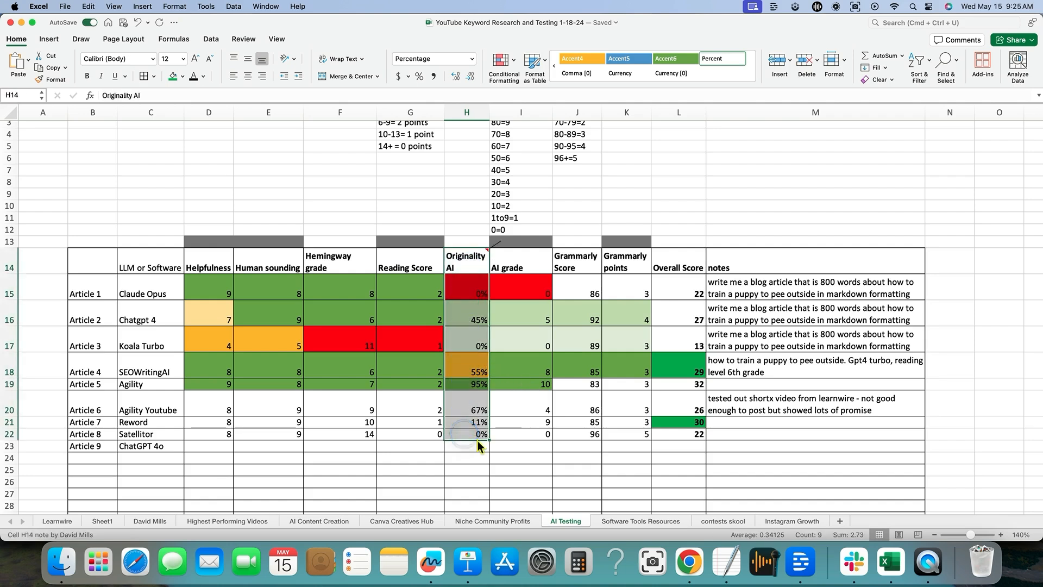
mouse_move(510, 267)
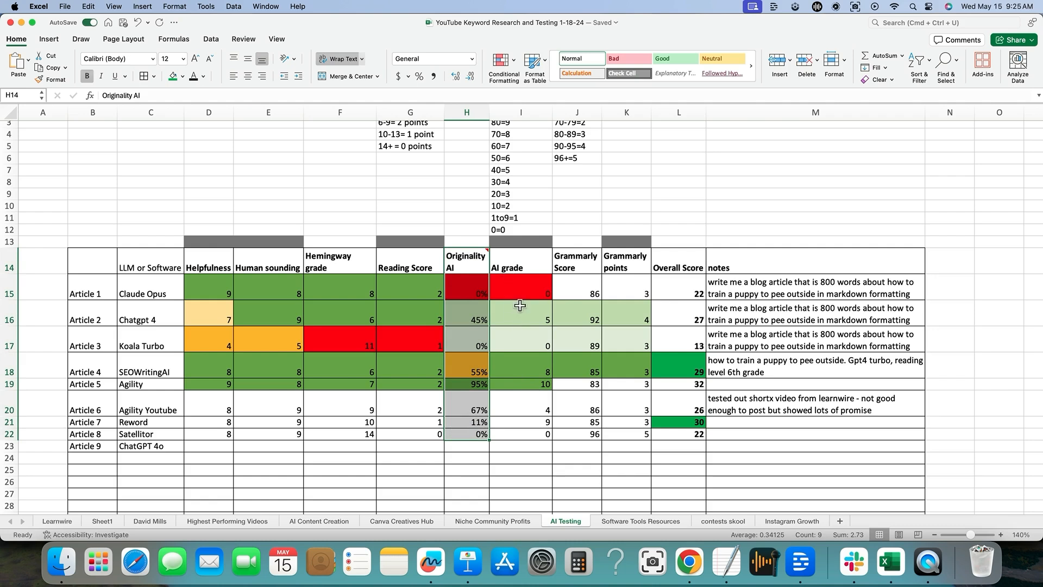
left_click(468, 363)
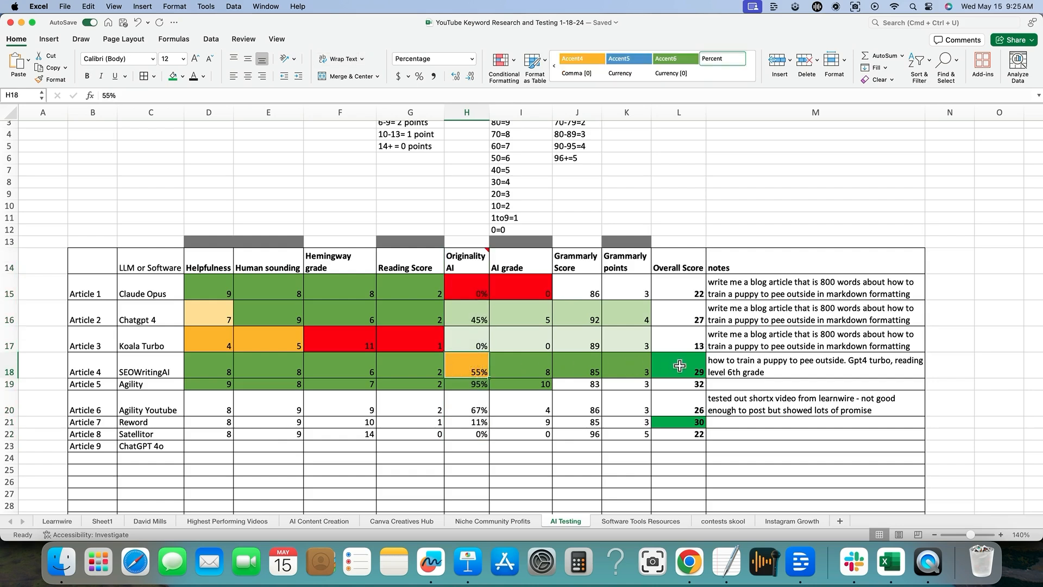
left_click(647, 469)
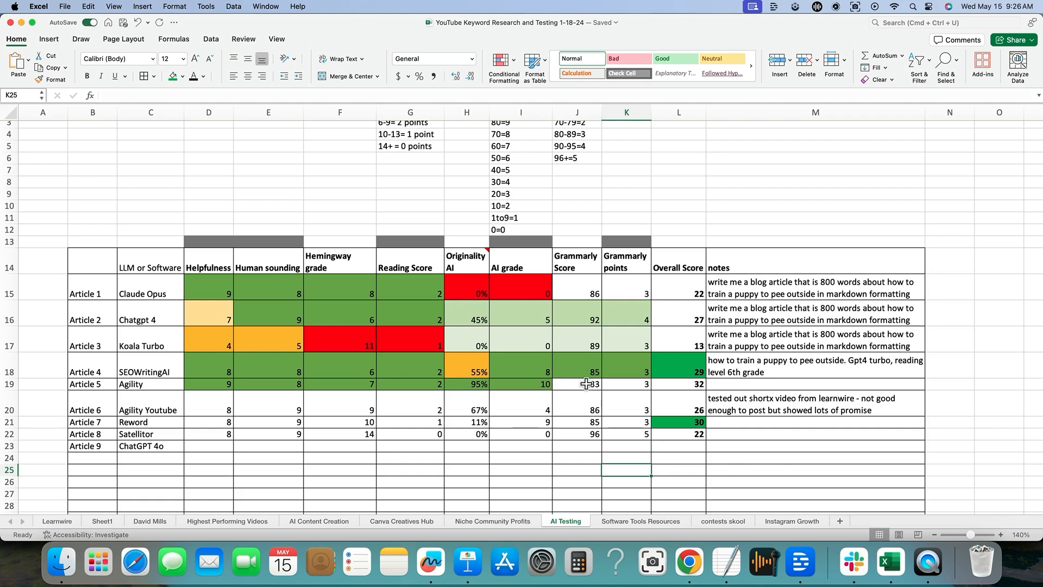
- Set Reword's Originality AI score to 89% and remove the fill from SEOWritingAI's Originality AI cell
left_click_drag(478, 290, 467, 422)
left_click(577, 450)
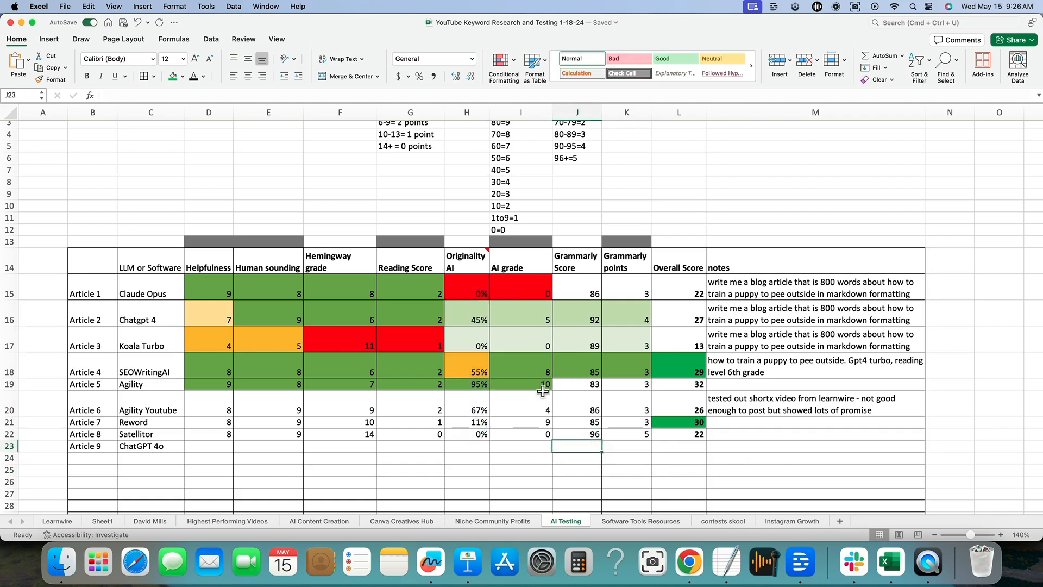
left_click(483, 371)
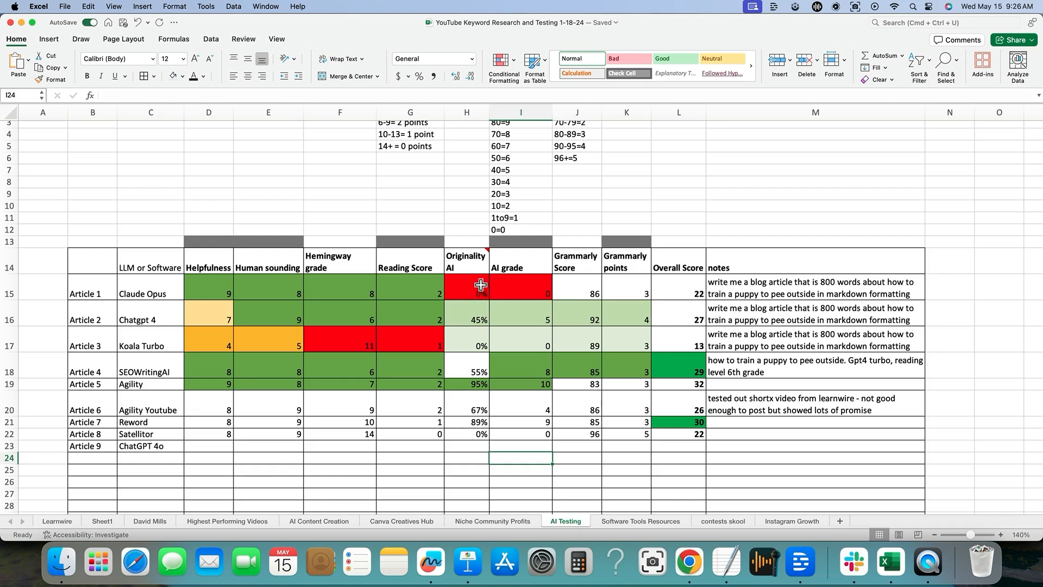
left_click(467, 264)
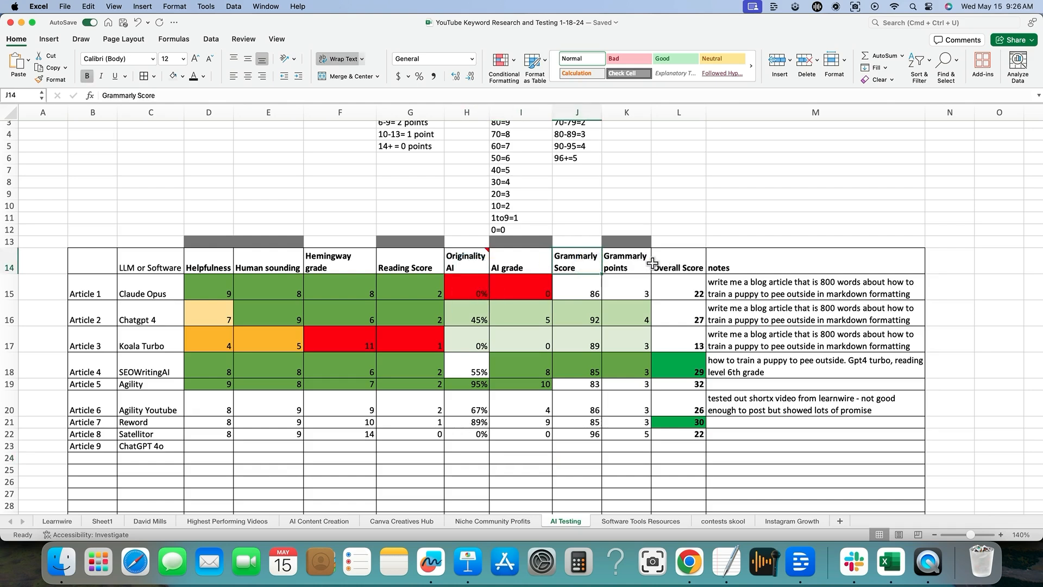
left_click_drag(466, 263, 685, 341)
left_click(760, 342)
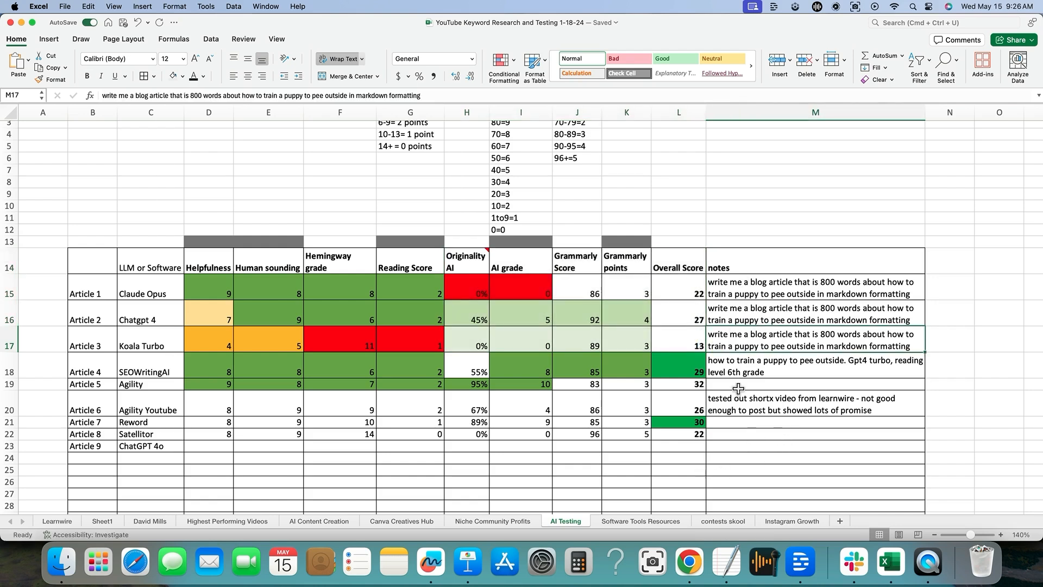
left_click(147, 368)
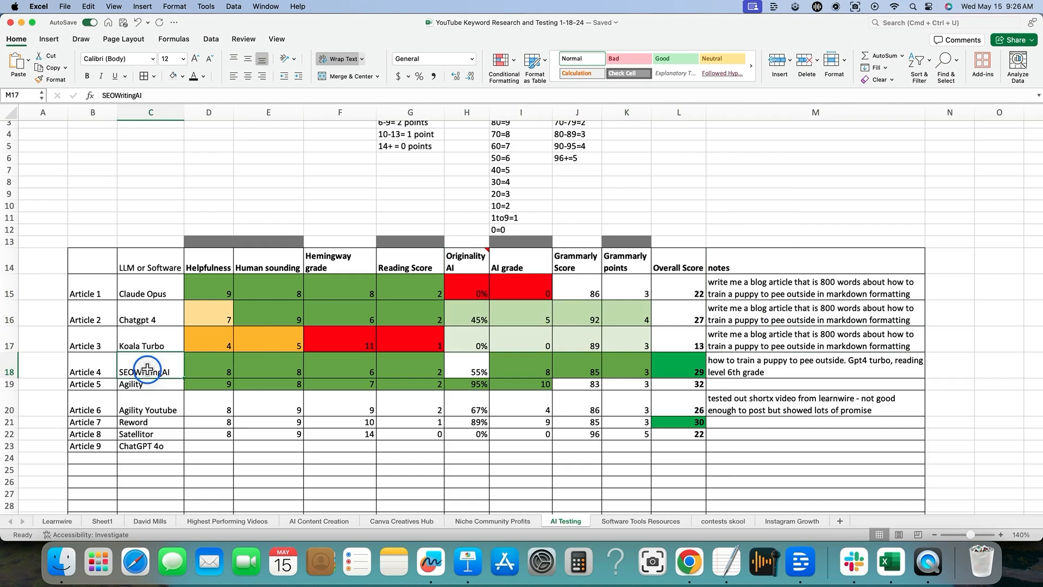
- Fill Agility's Overall Score cell with the standard green color
left_click(696, 385)
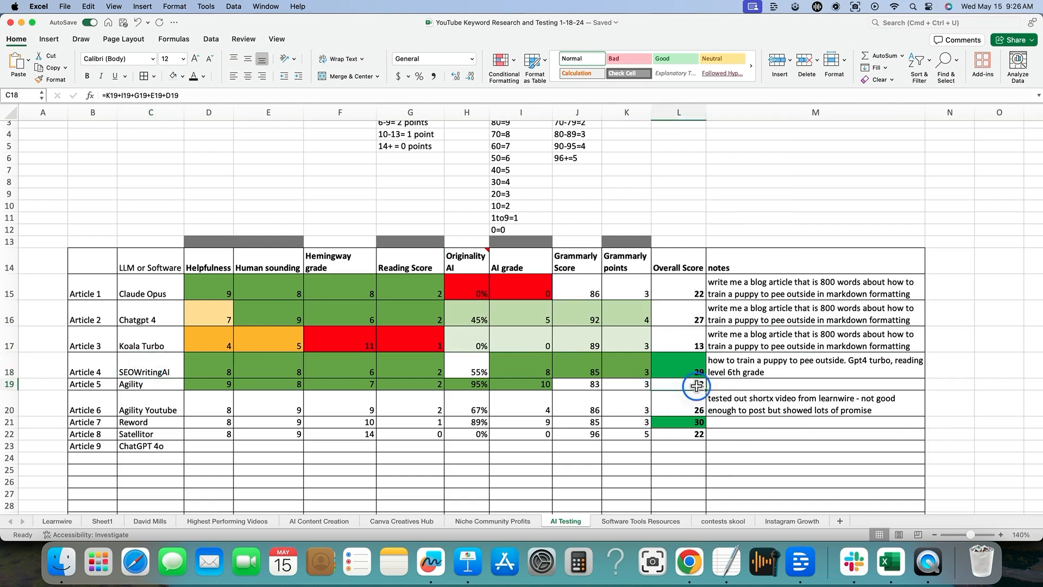
left_click(183, 76)
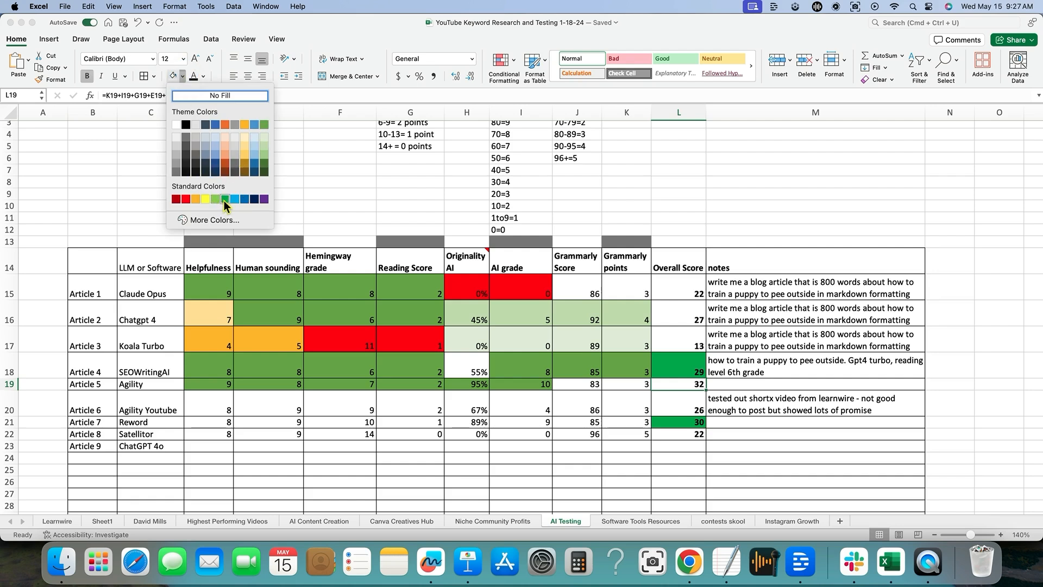
left_click(224, 199)
left_click(787, 410)
- Compare the green-highlighted overall scores and rows of SEOWritingAI, Agility and Reword
left_click(689, 384)
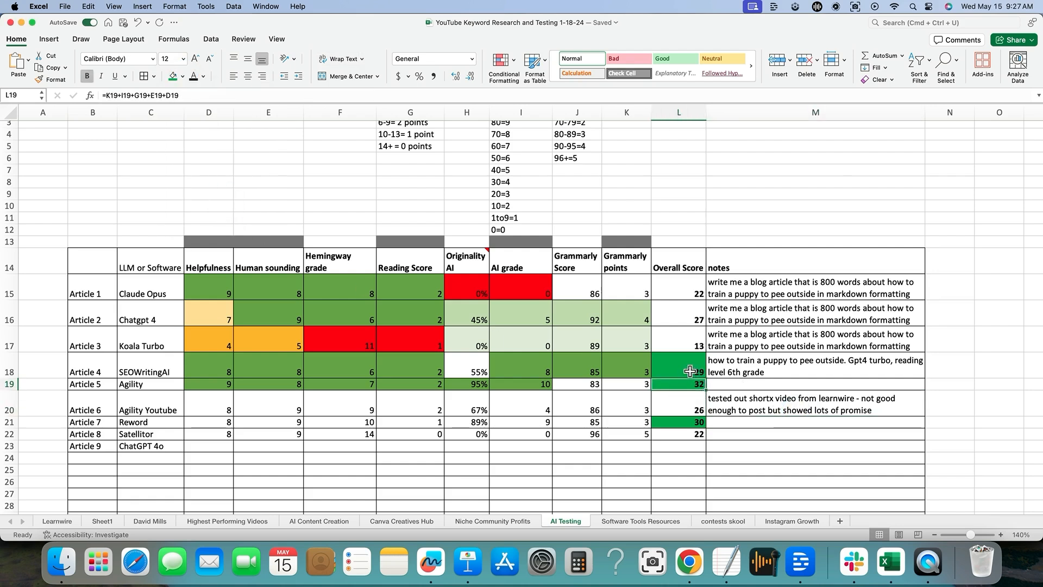
left_click(690, 369)
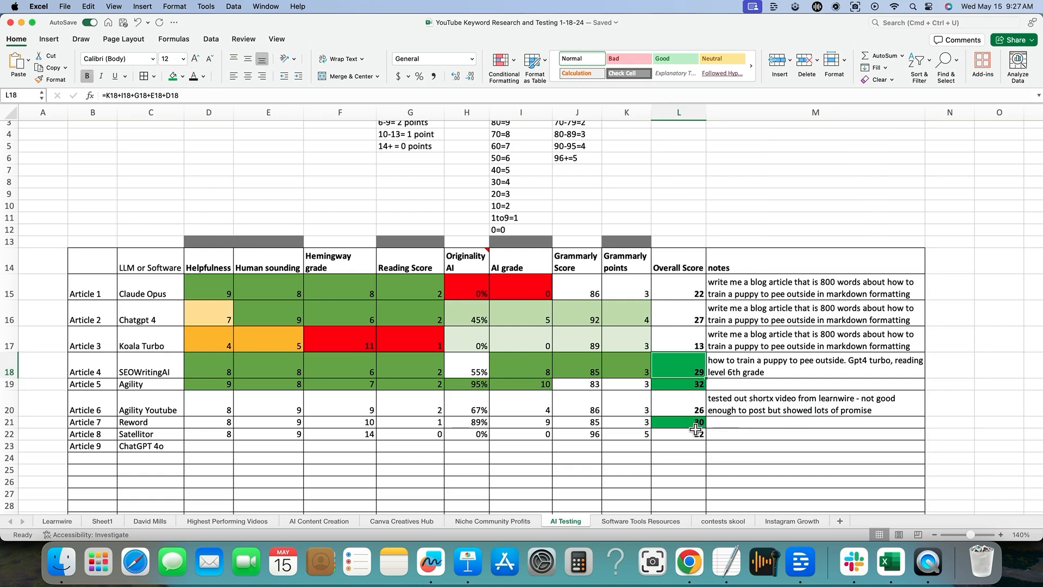
left_click(752, 402)
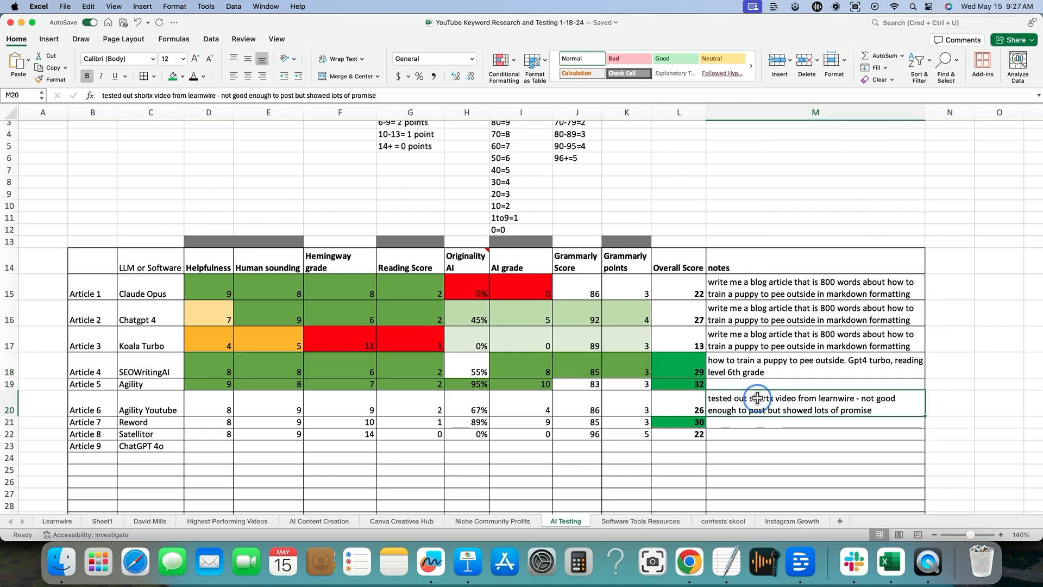
left_click_drag(692, 427, 146, 418)
left_click(691, 425)
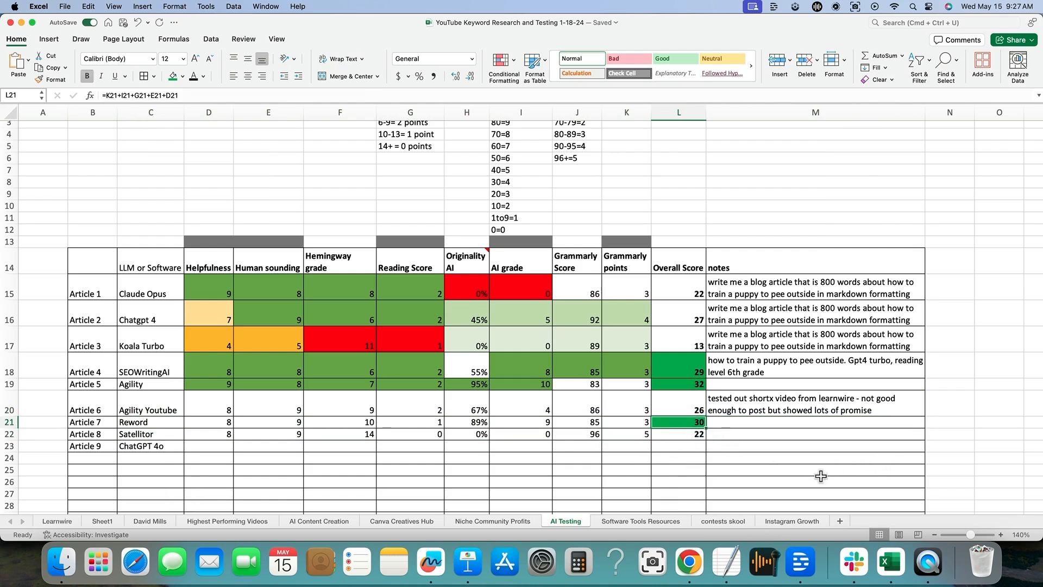
left_click_drag(677, 368, 103, 385)
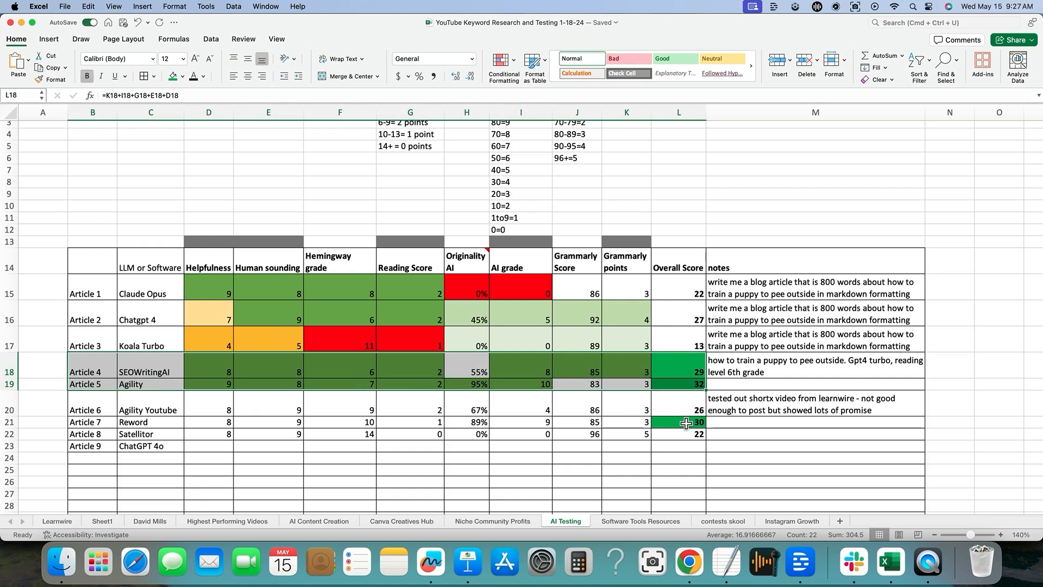
left_click(686, 423)
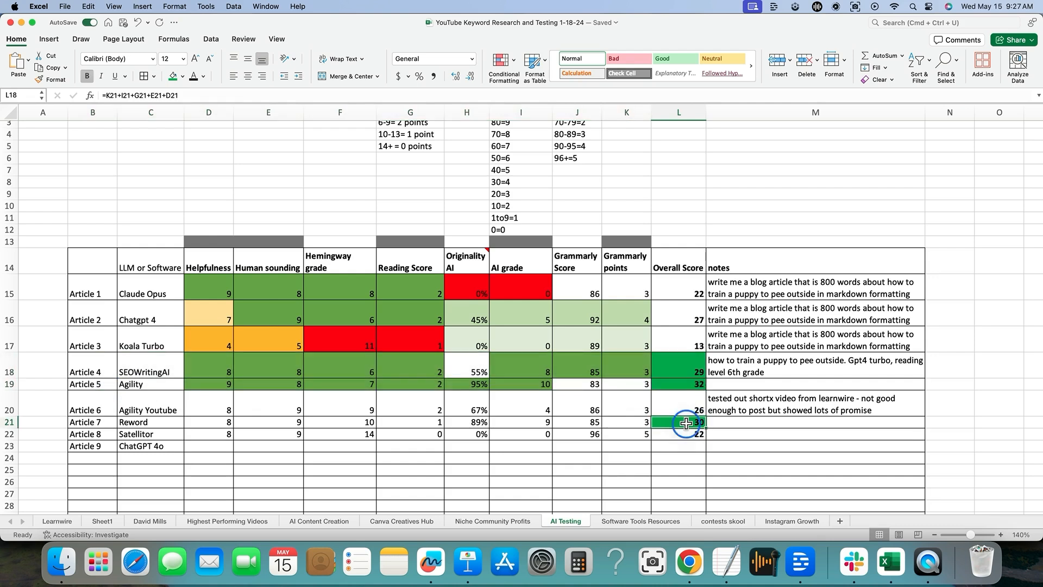
mouse_move(677, 422)
left_mouse_down()
mouse_move(109, 424)
mouse_move(668, 438)
left_mouse_up()
left_click_drag(763, 434, 697, 423)
left_click(698, 423)
left_click(577, 445)
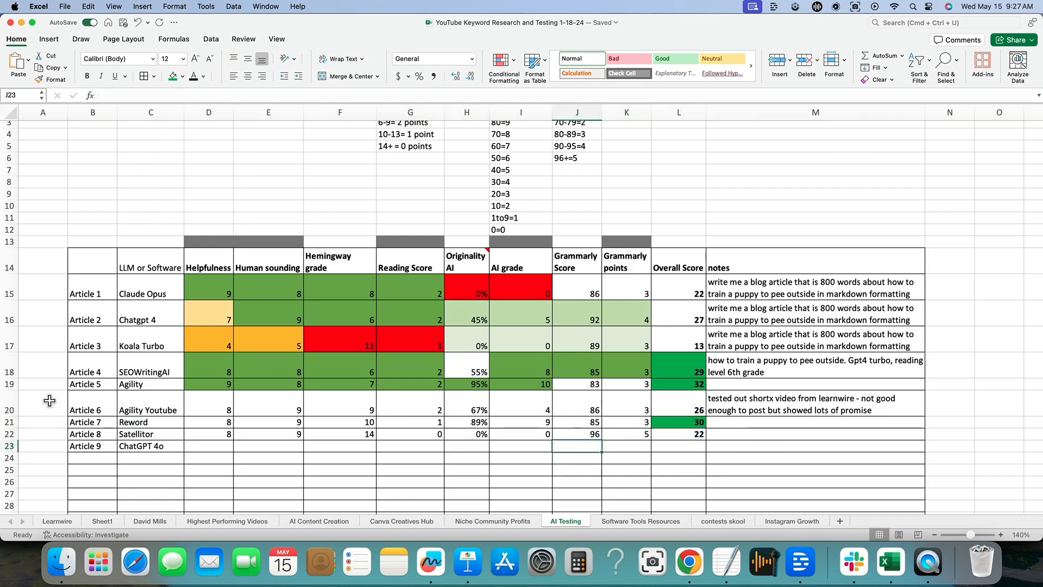
- Check the ChatGPT 4o row for Article 9 across its score columns up to the Overall Score
left_click_drag(72, 446, 695, 445)
left_click(159, 445)
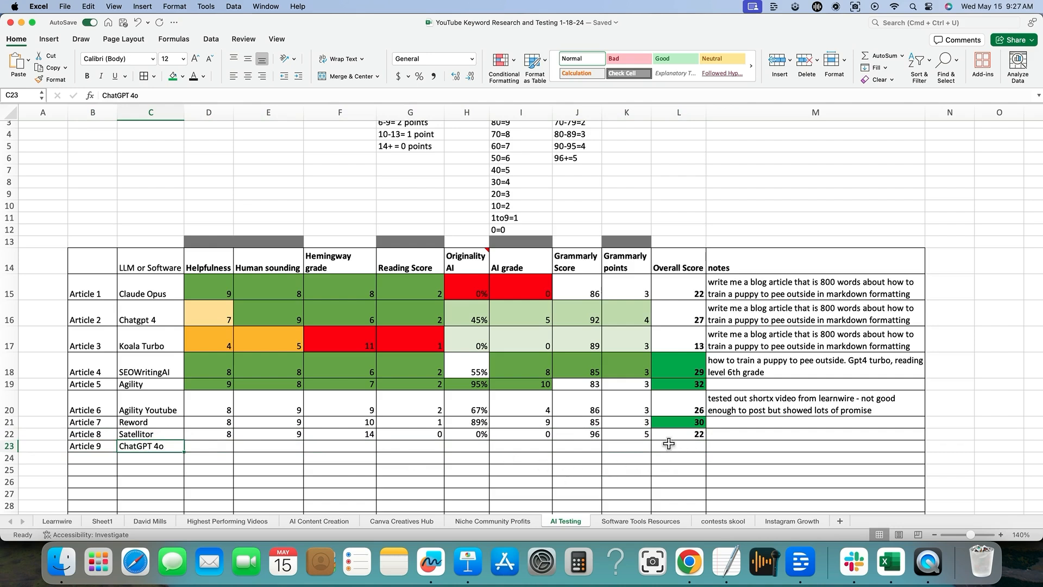
left_click(163, 447)
left_click(159, 446)
left_click(107, 449)
left_click_drag(138, 447, 529, 461)
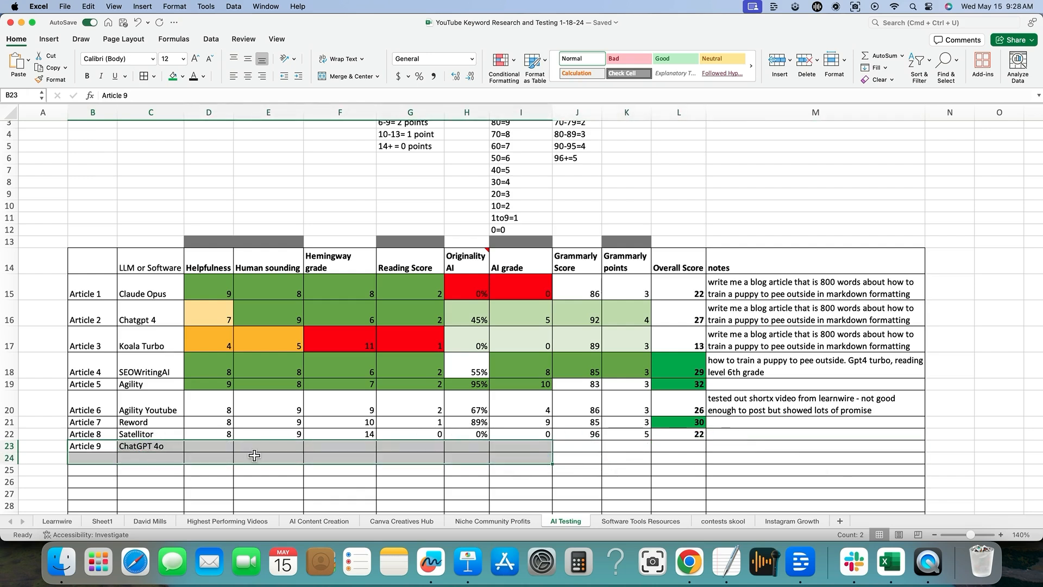
left_click(646, 447)
left_click(703, 448)
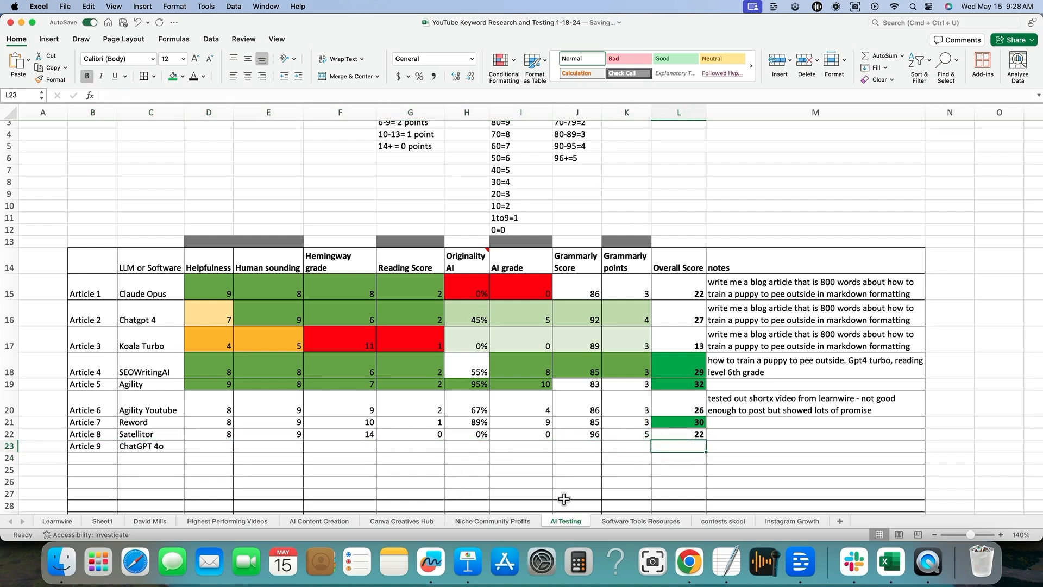
- Copy the 800-word puppy-training blog article prompt from the notes cell of the Claude Opus row
left_click(787, 289)
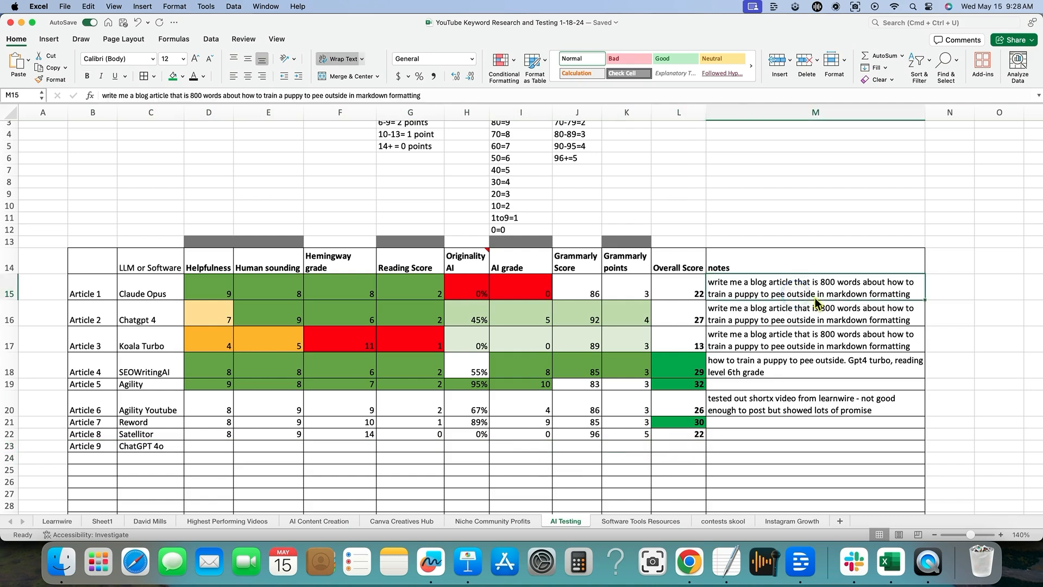
left_click(743, 320)
left_click(742, 293)
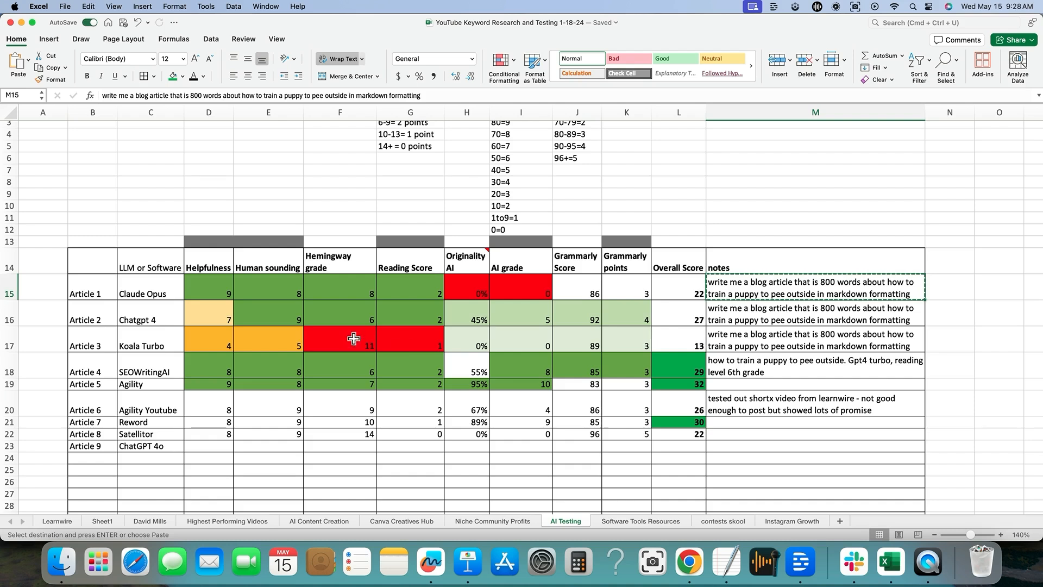
key("super+c")
left_click(161, 286)
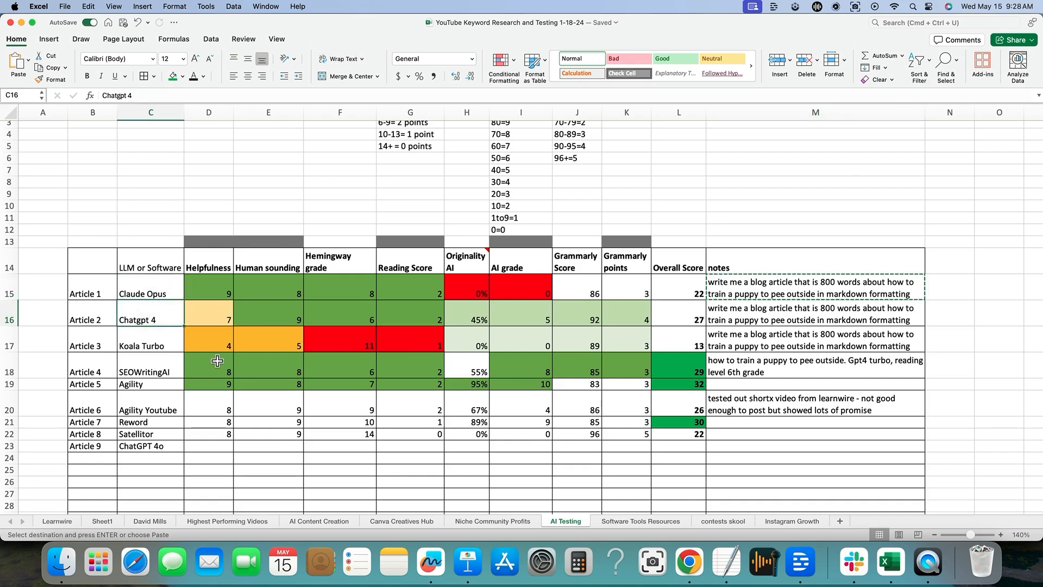
- Switch to ChatGPT in Chrome and start a new chat with the GPT-4o model
key("super+Tab")
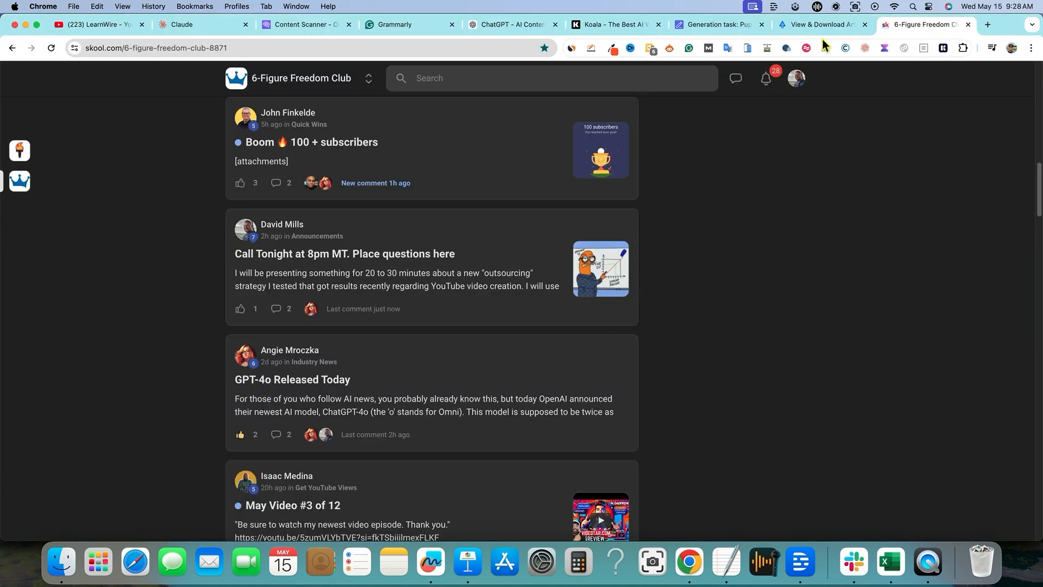
key("super+5")
scroll(71, 244, "up", 10)
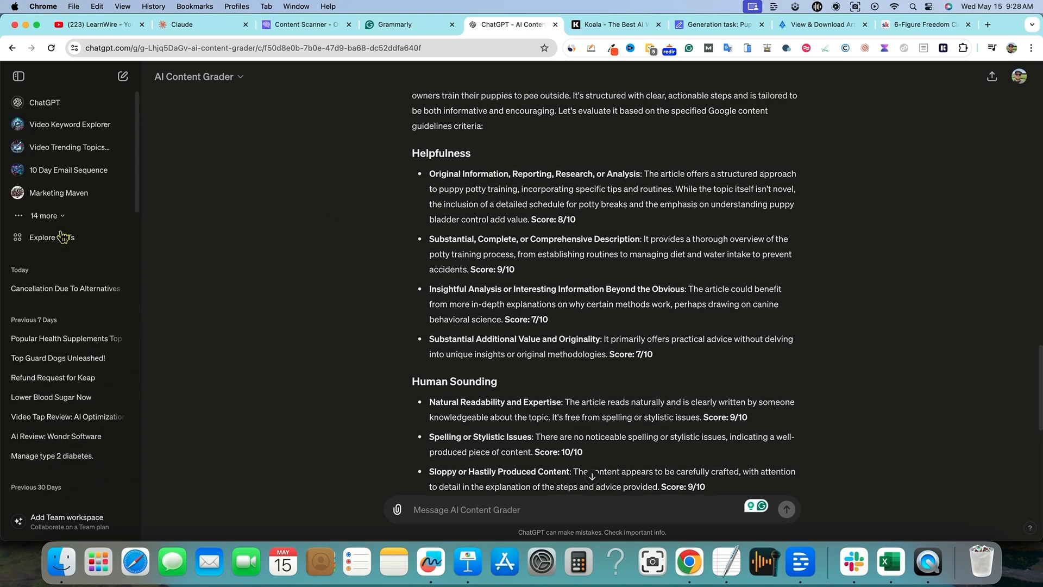
left_click(54, 103)
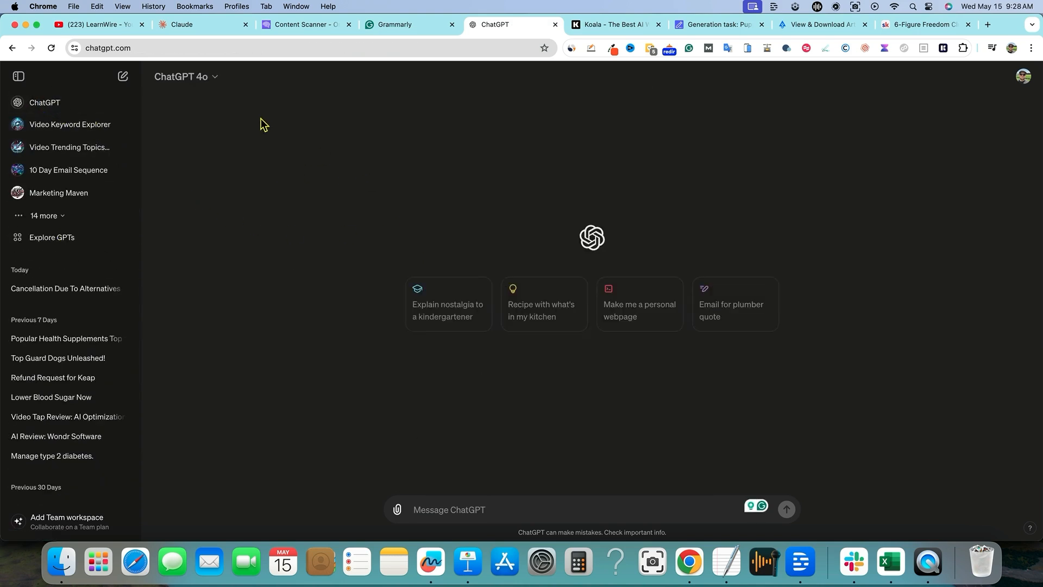
left_click(215, 76)
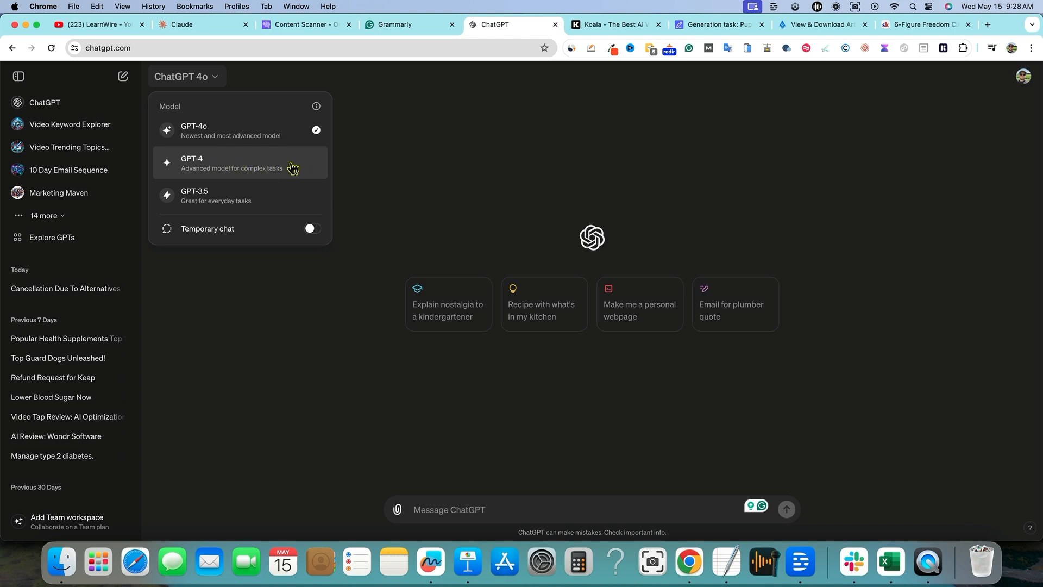
left_click(223, 137)
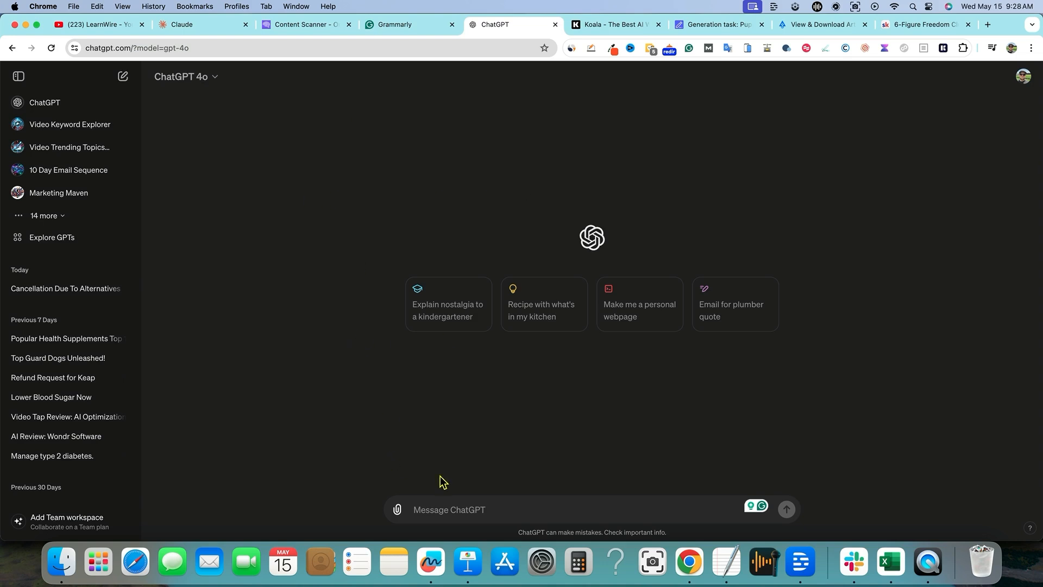
- Paste the copied prompt for an 800-word markdown article on training a puppy to pee outside, and submit it
key("super+v")
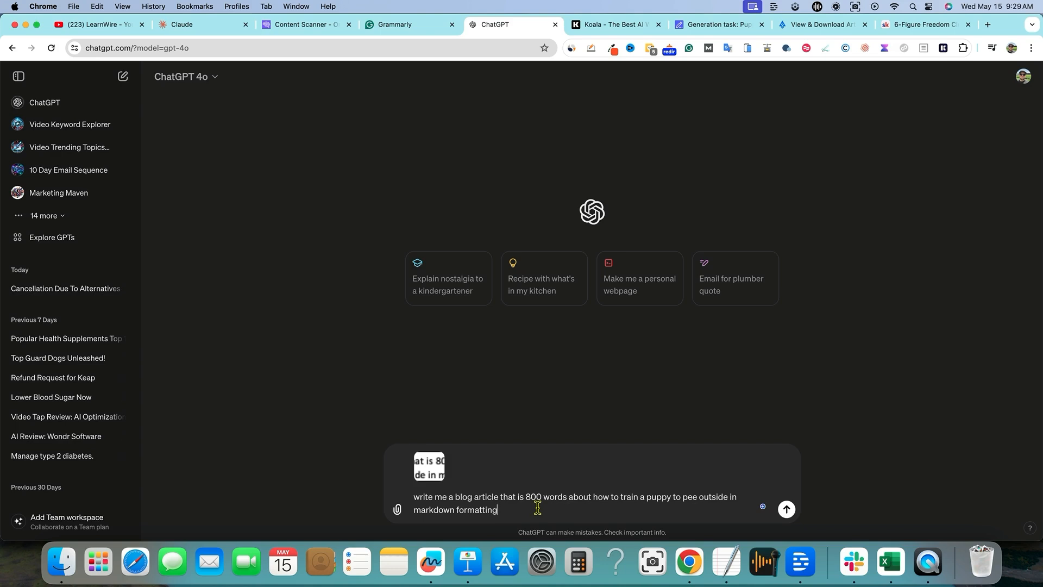
left_click(883, 571)
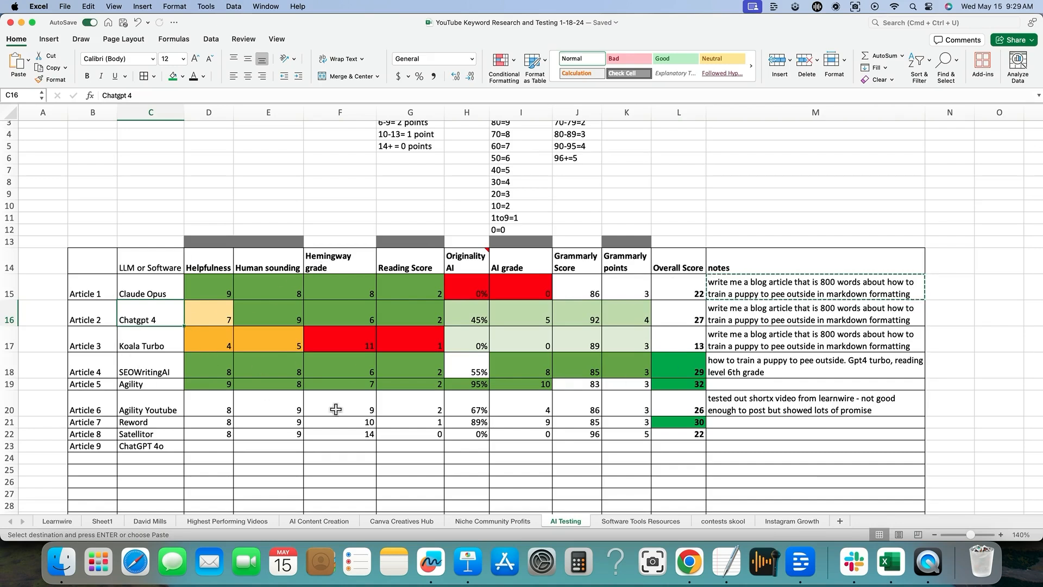
key("super+Tab")
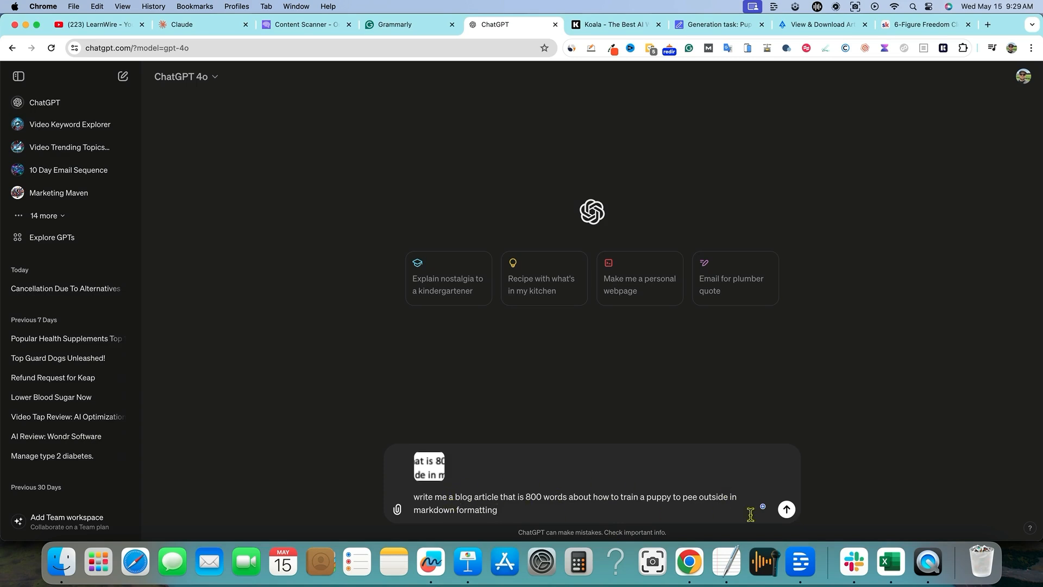
left_click(787, 509)
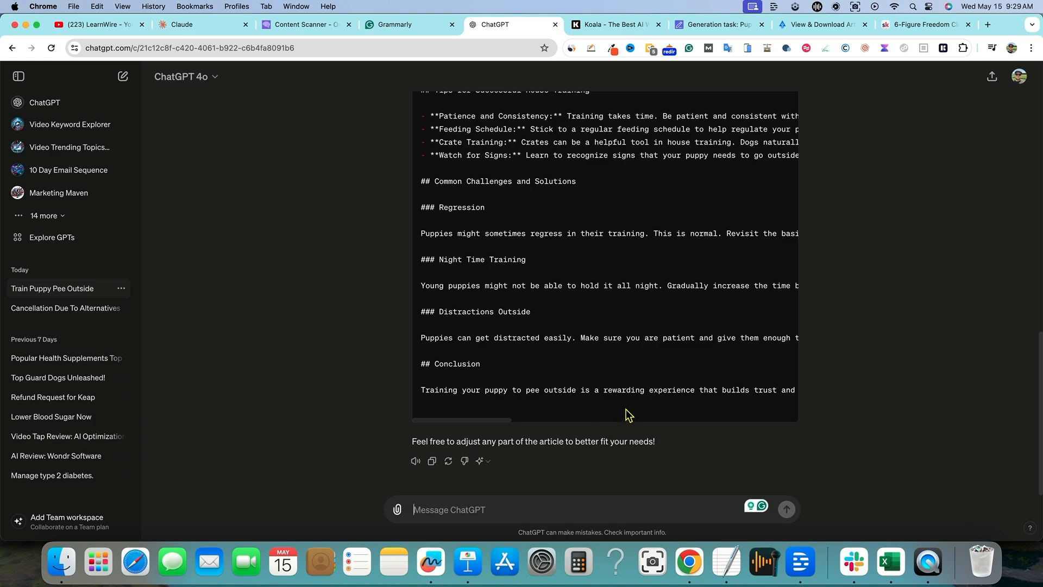
- Copy ChatGPT's complete markdown response containing the puppy-training article
mouse_move(470, 419)
left_mouse_down()
mouse_move(802, 416)
mouse_move(478, 418)
left_mouse_up()
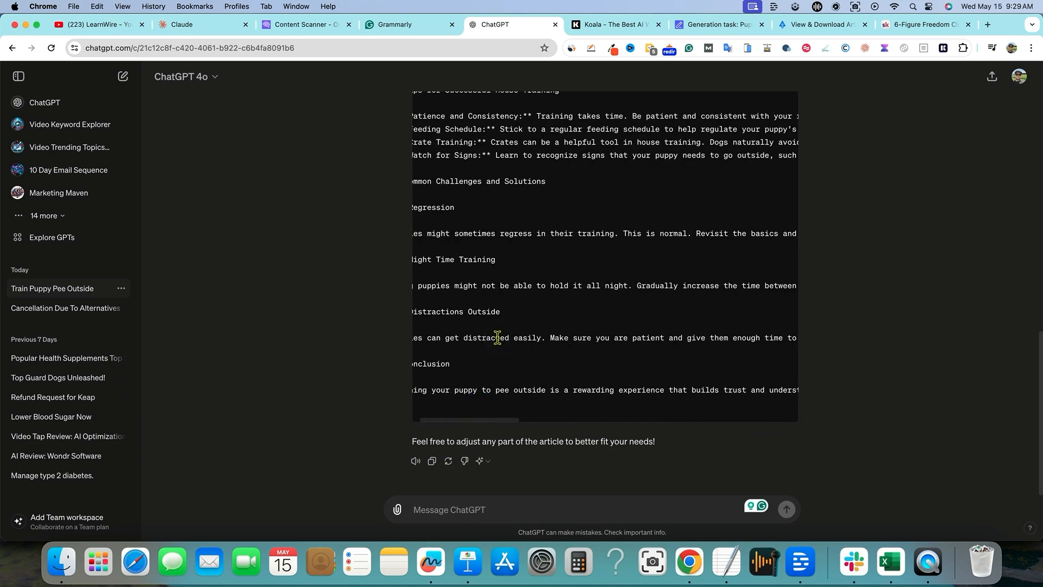
key("super+a")
left_click(497, 338)
scroll(661, 439, "up", 1)
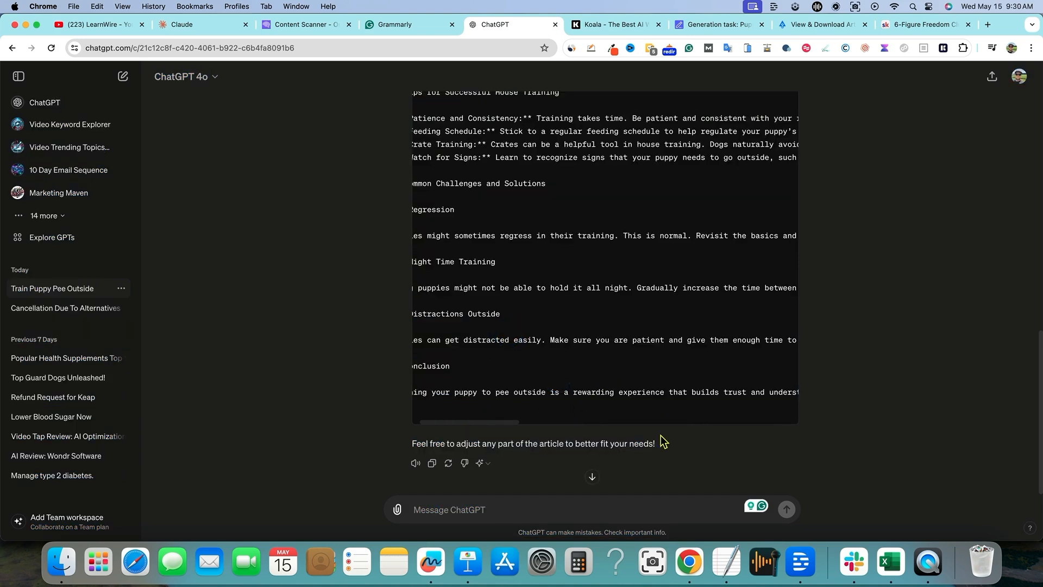
left_click(432, 465)
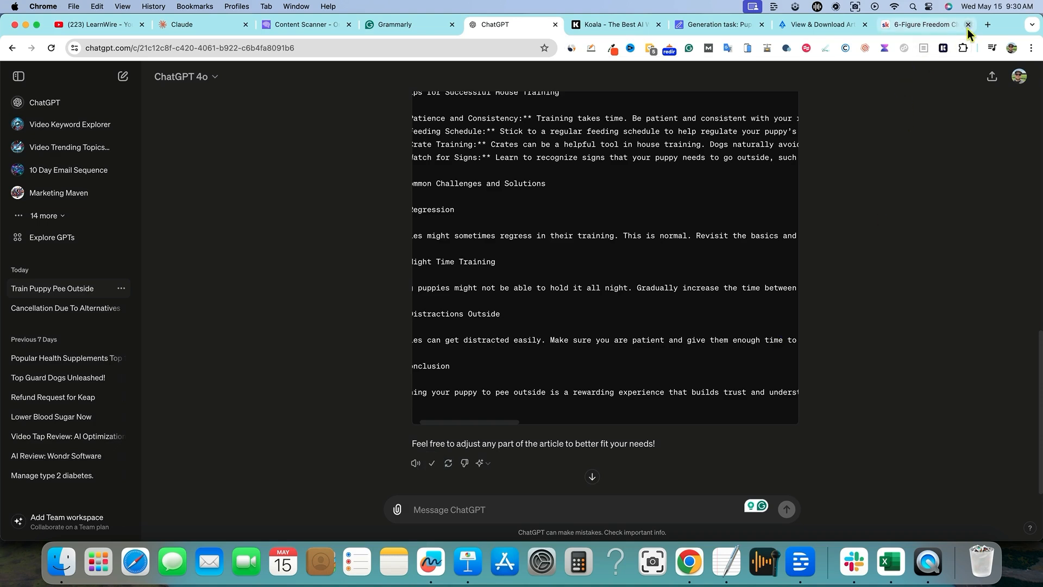
- Open markdowntohtml.com in a new tab and replace its sample markdown with the copied puppy-training article
left_click(988, 24)
type("mark")
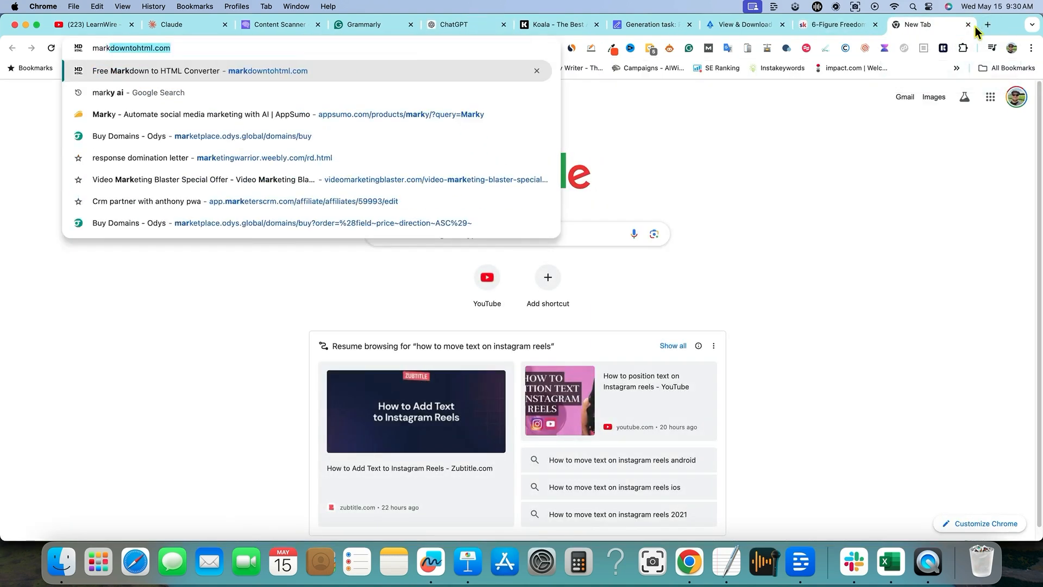
key("Return")
left_click(337, 255)
key("super+a")
key("BackSpace")
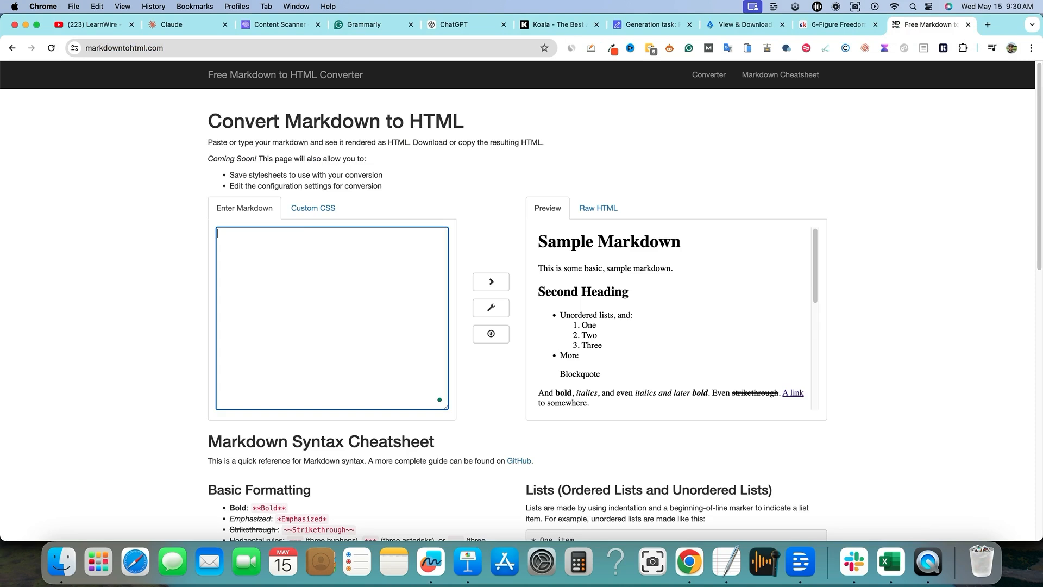
key("super+v")
- Check how the pasted article's headings and lists render in the converter's preview
scroll(302, 325, "up", 15)
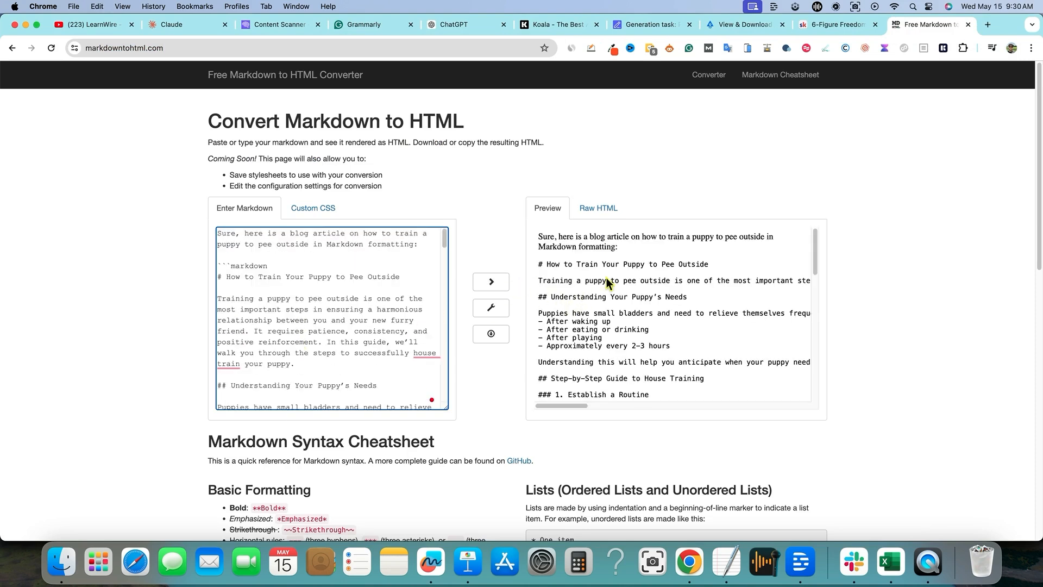
scroll(655, 333, "down", 20)
scroll(652, 329, "up", 20)
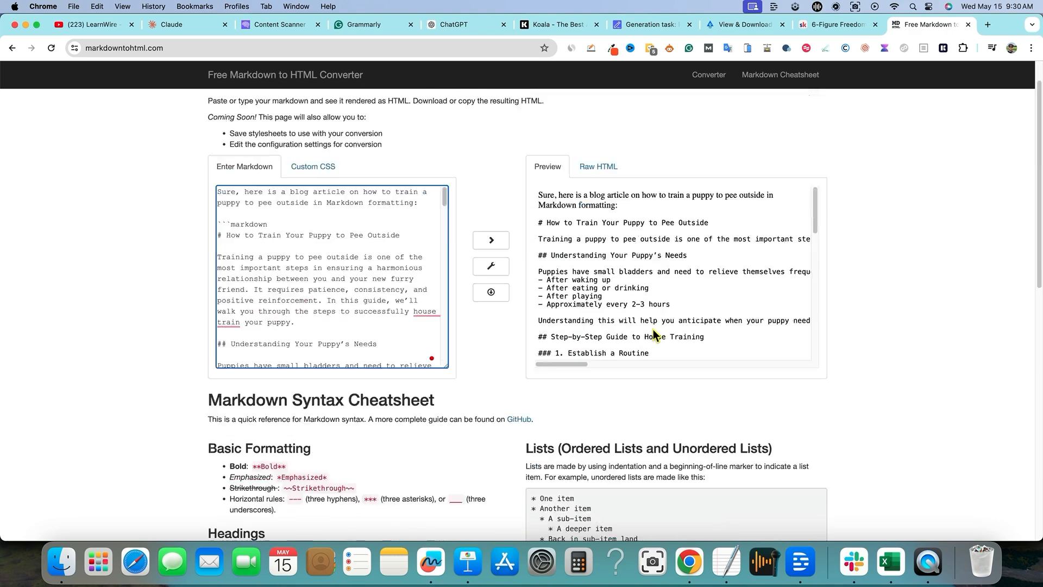
left_click_drag(814, 239, 799, 185)
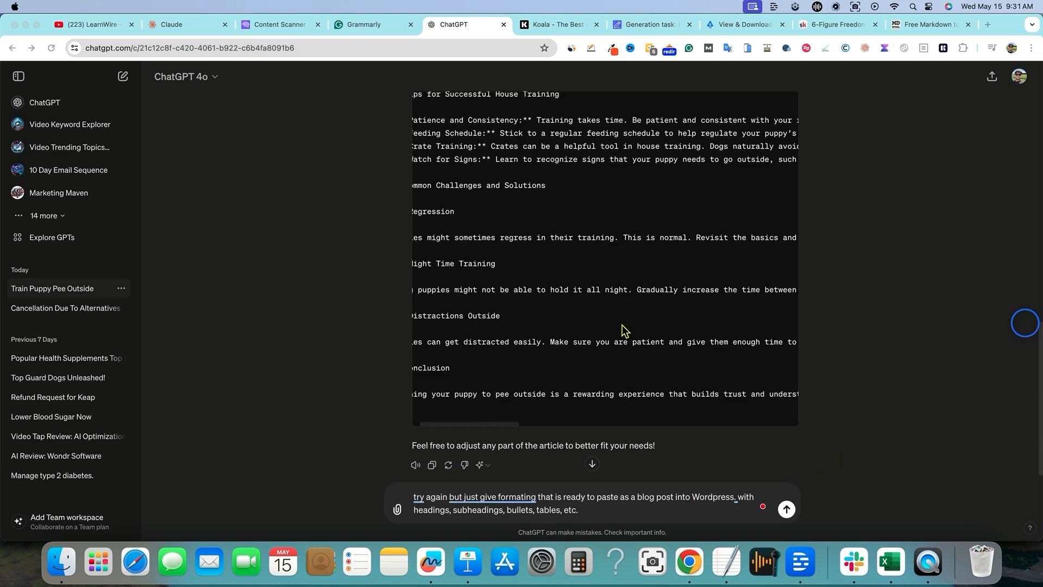
- In the ChatGPT conversation, request another try formatted ready to paste as a blog post into Wordpress, with headings, subheadings, bullets, tables, etc
scroll(560, 247, "up", 10)
scroll(599, 250, "up", 3)
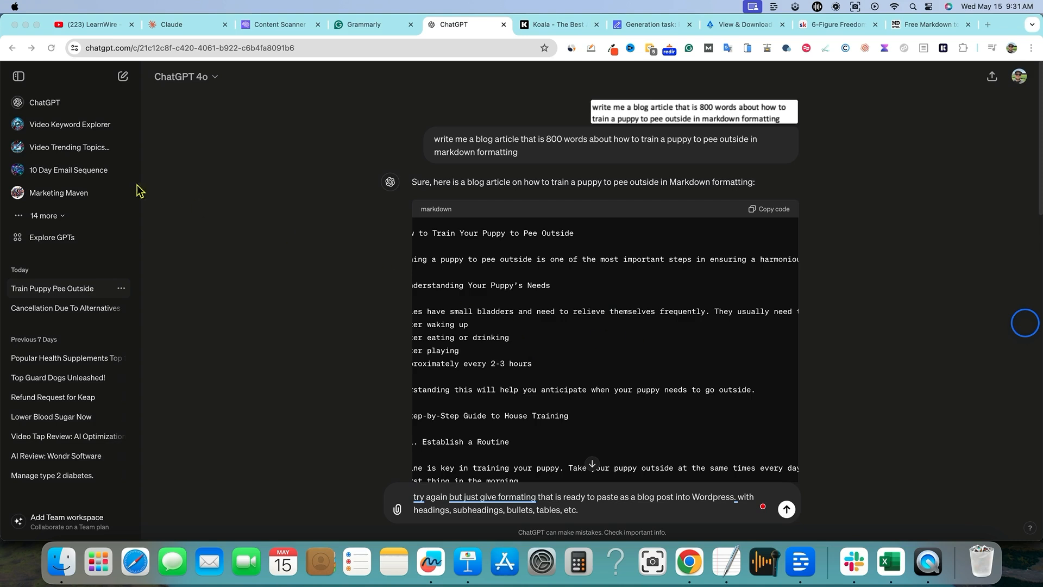
scroll(785, 326, "down", 8)
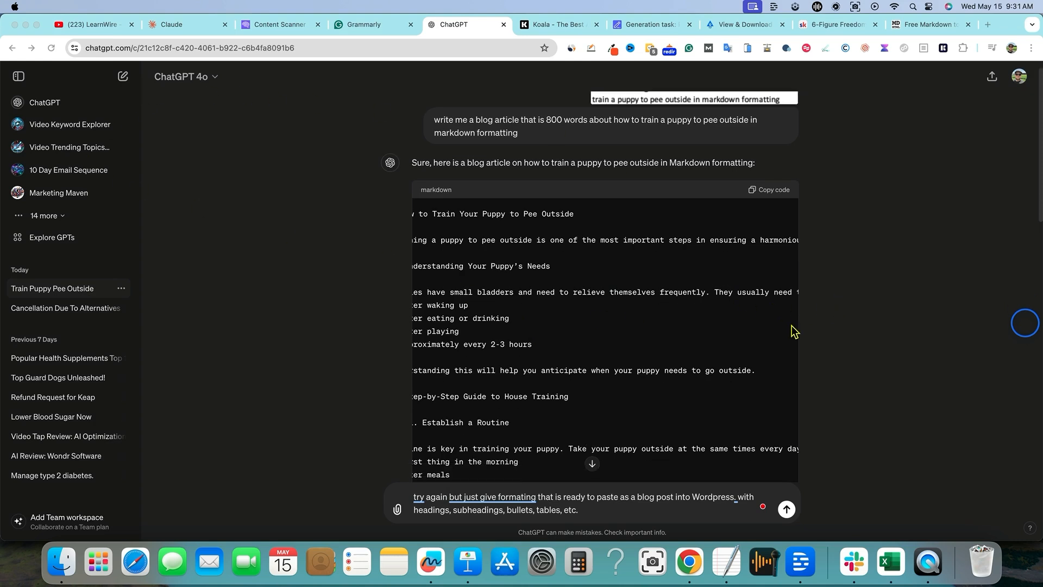
scroll(792, 333, "down", 6)
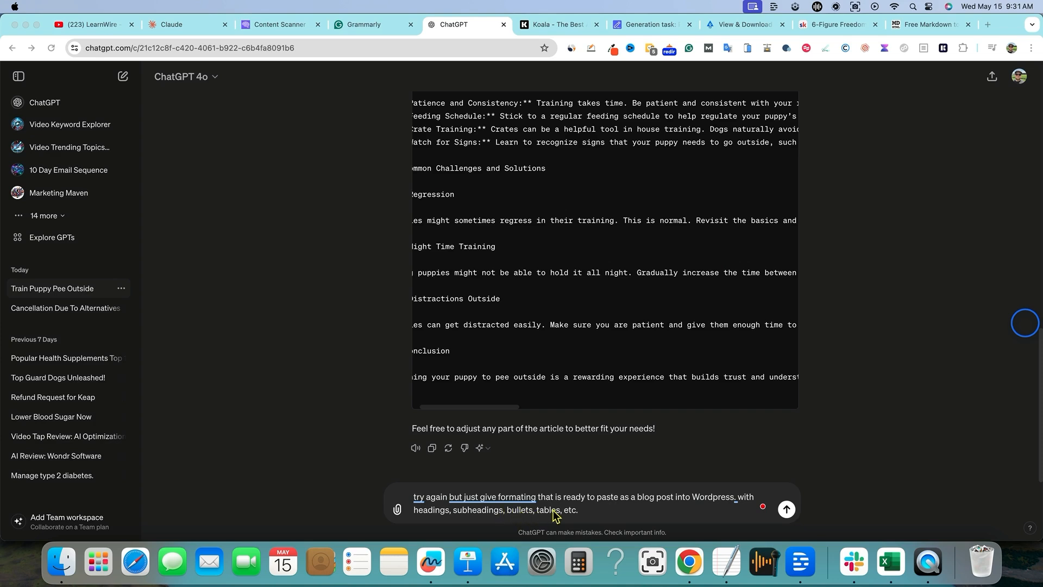
left_click(786, 510)
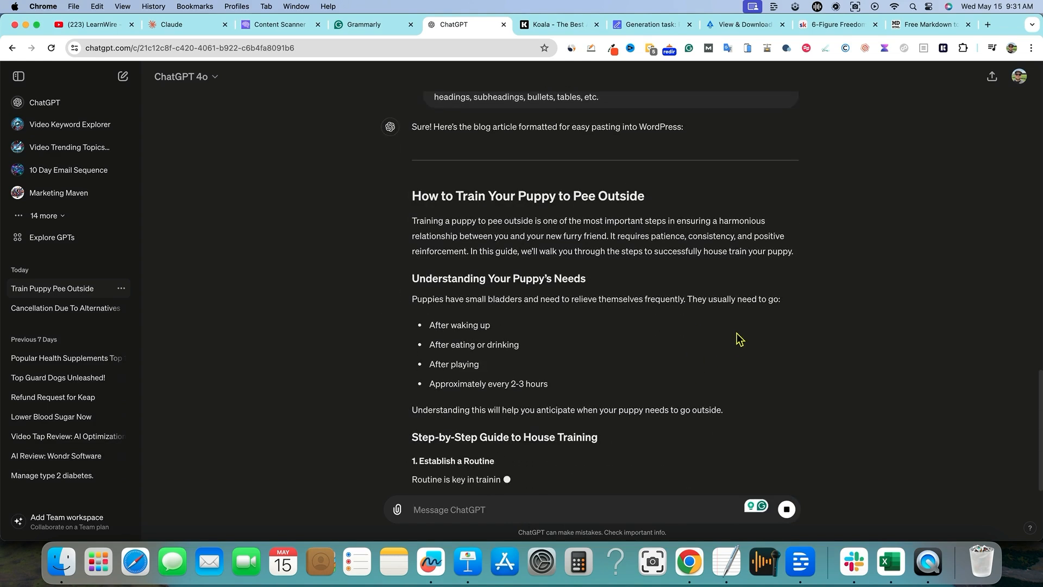
- Read through the reformatted article from its introductory paragraph to the conclusion
scroll(737, 346, "up", 1)
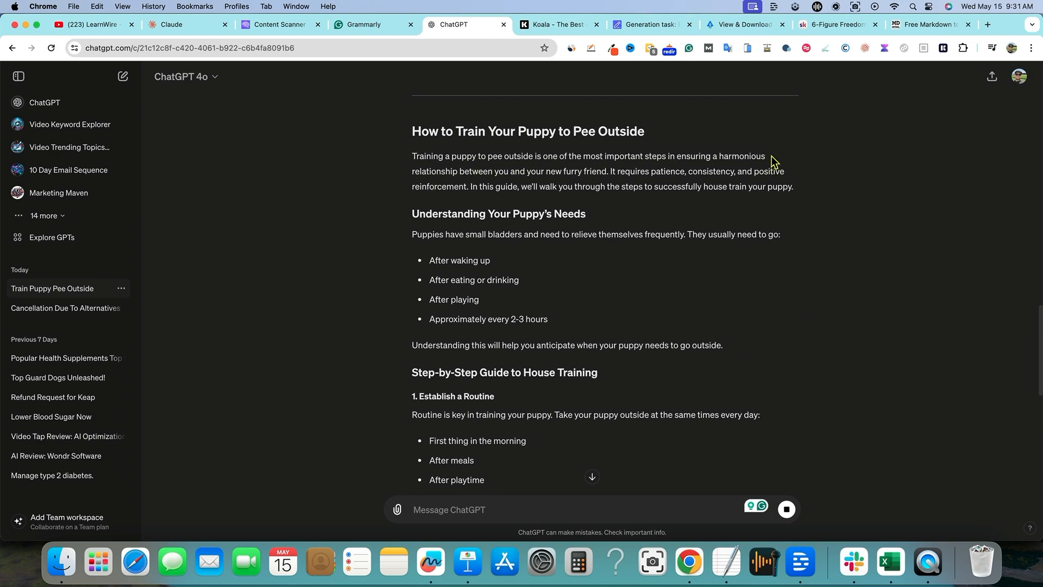
left_click_drag(773, 162, 718, 159)
left_click(579, 190)
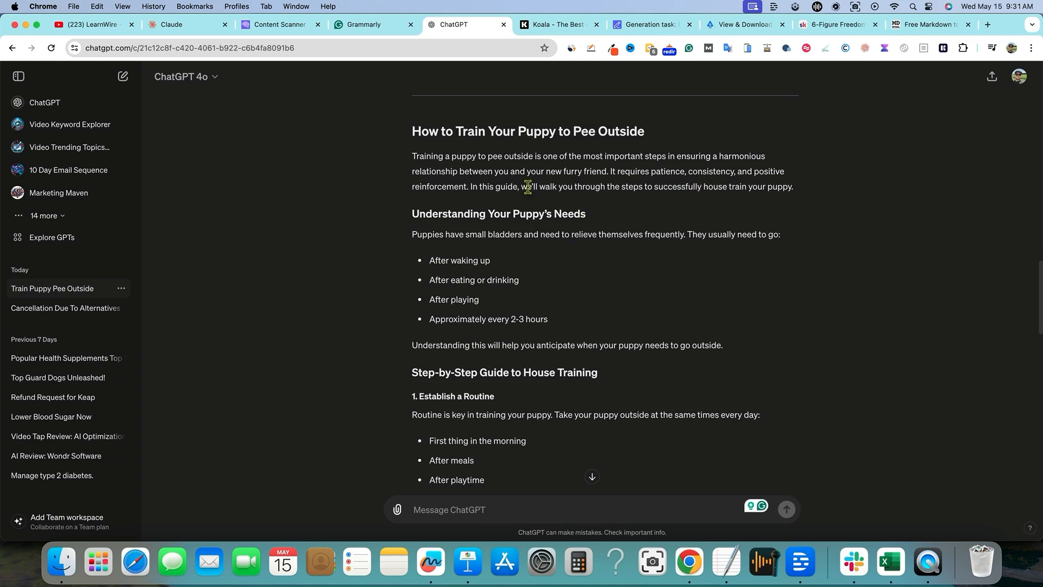
left_click_drag(414, 156, 790, 202)
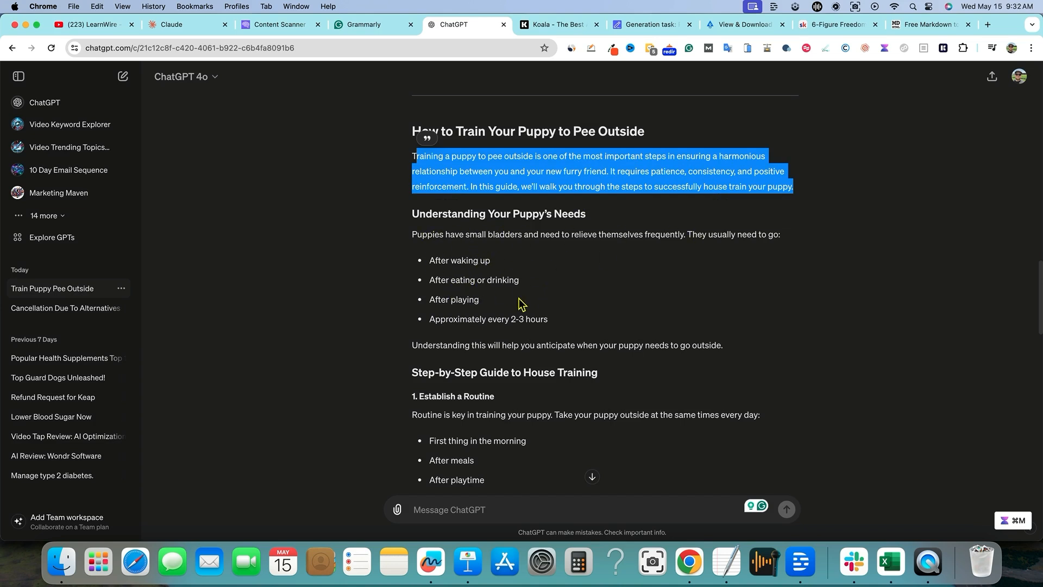
scroll(521, 364, "up", 1)
scroll(489, 340, "down", 5)
scroll(466, 345, "down", 15)
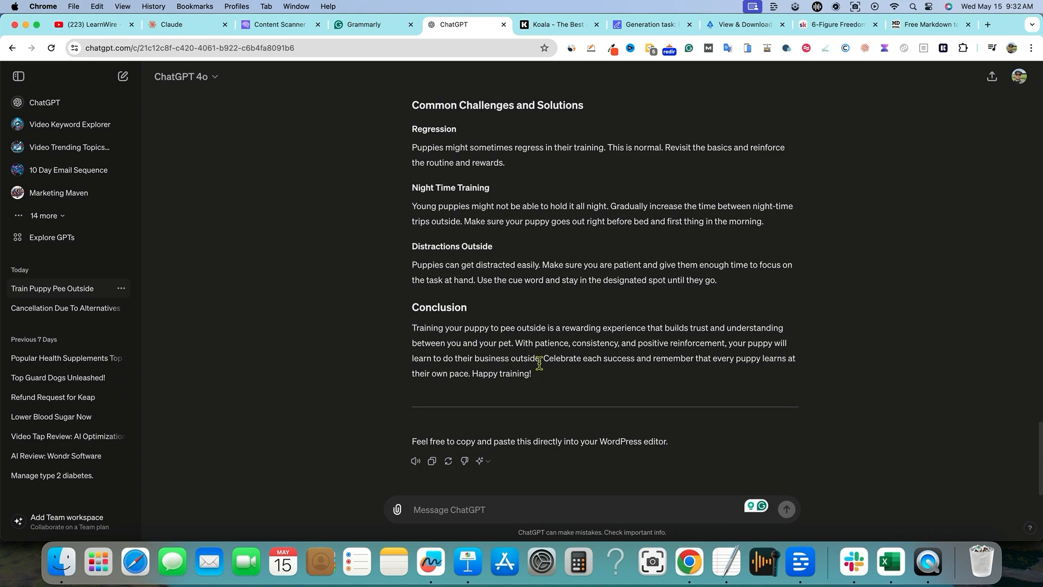
- Count the words of the whole reformatted article, from conclusion back to title, with Word Counter Plus
left_click_drag(552, 378, 409, 277)
scroll(379, 308, "up", 4)
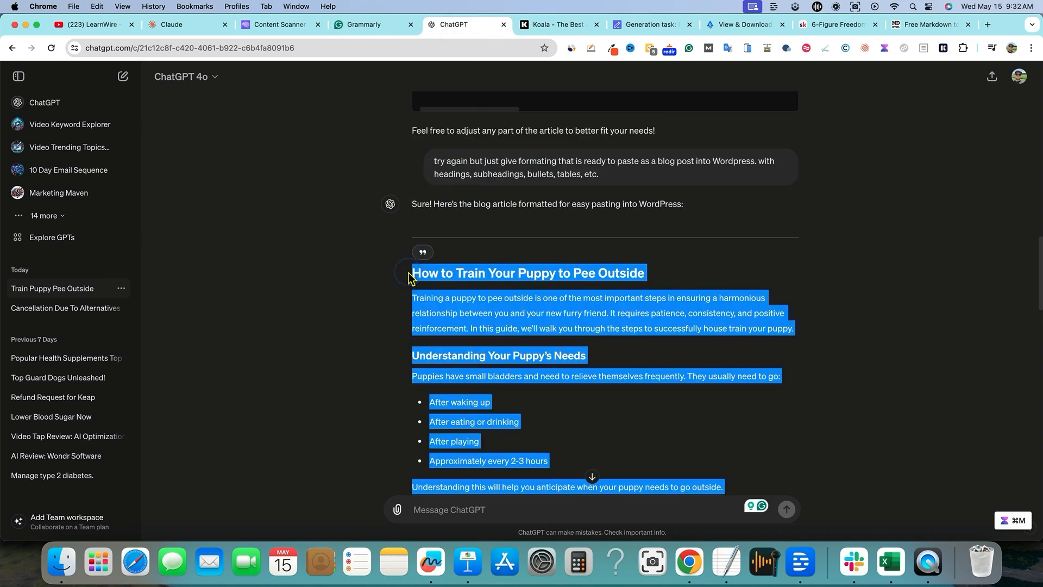
right_click(497, 313)
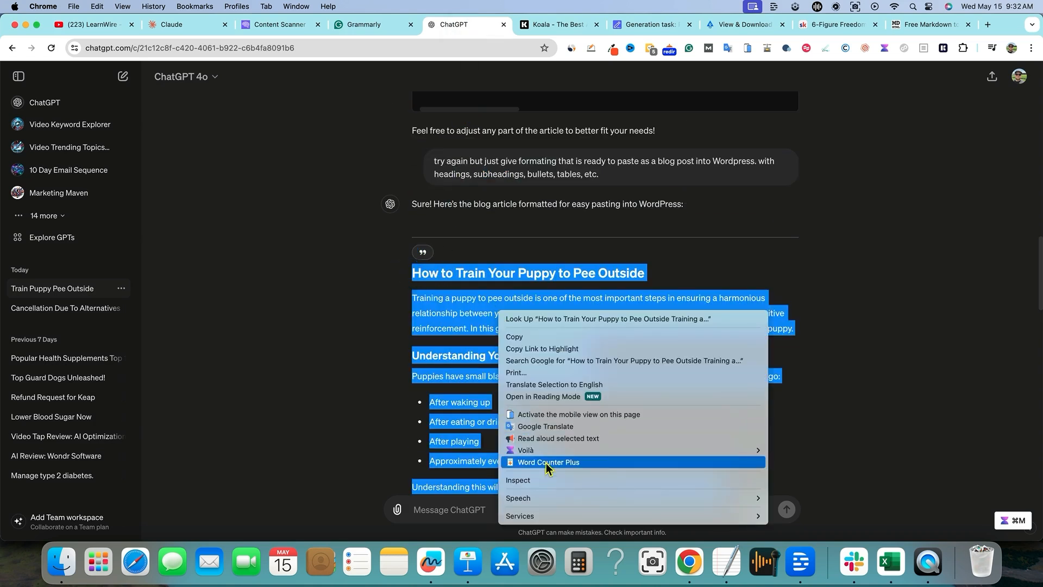
left_click(571, 465)
left_click(539, 227)
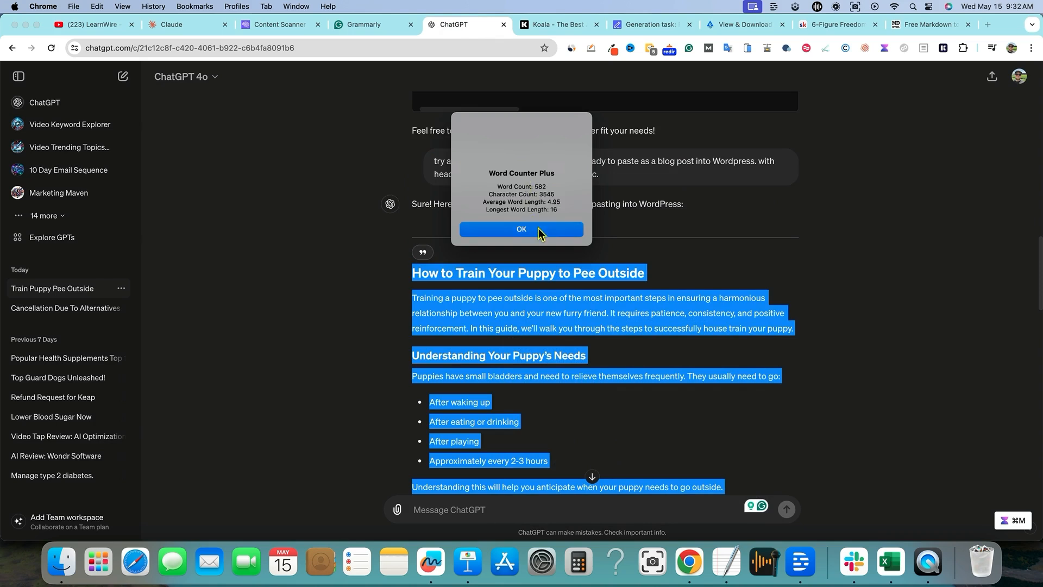
right_click(546, 311)
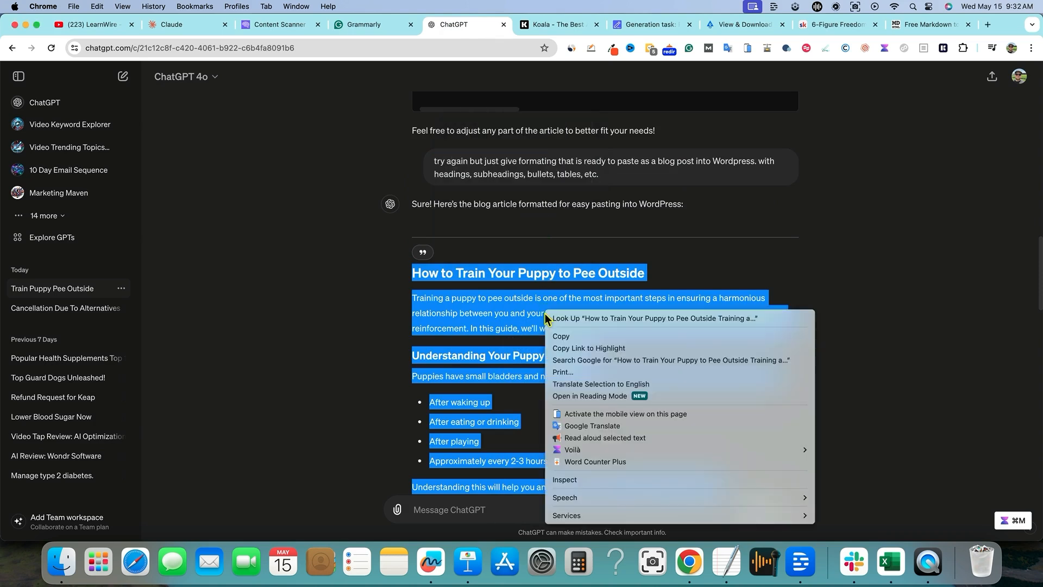
left_click(577, 338)
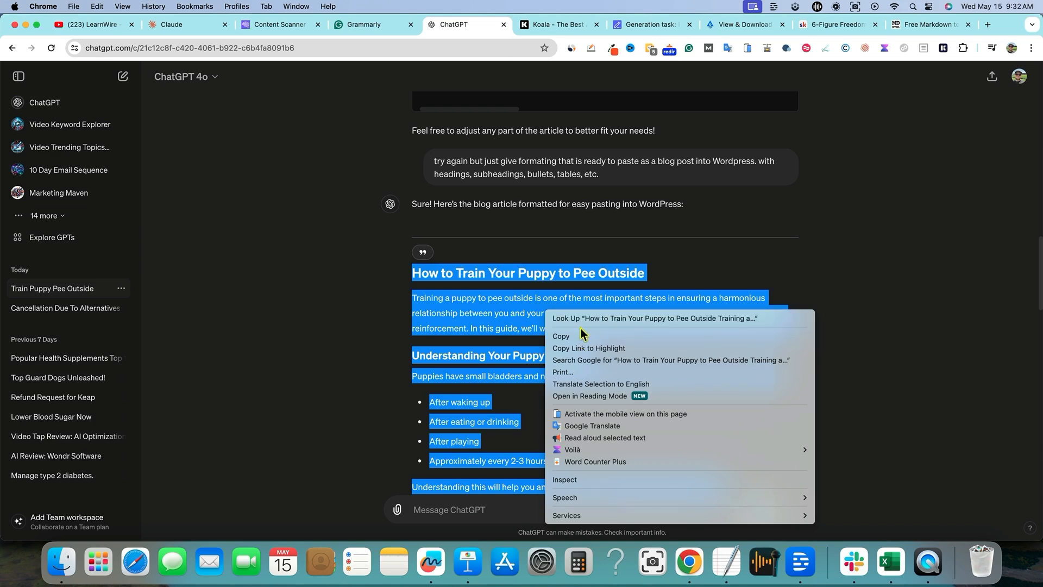
left_click(823, 365)
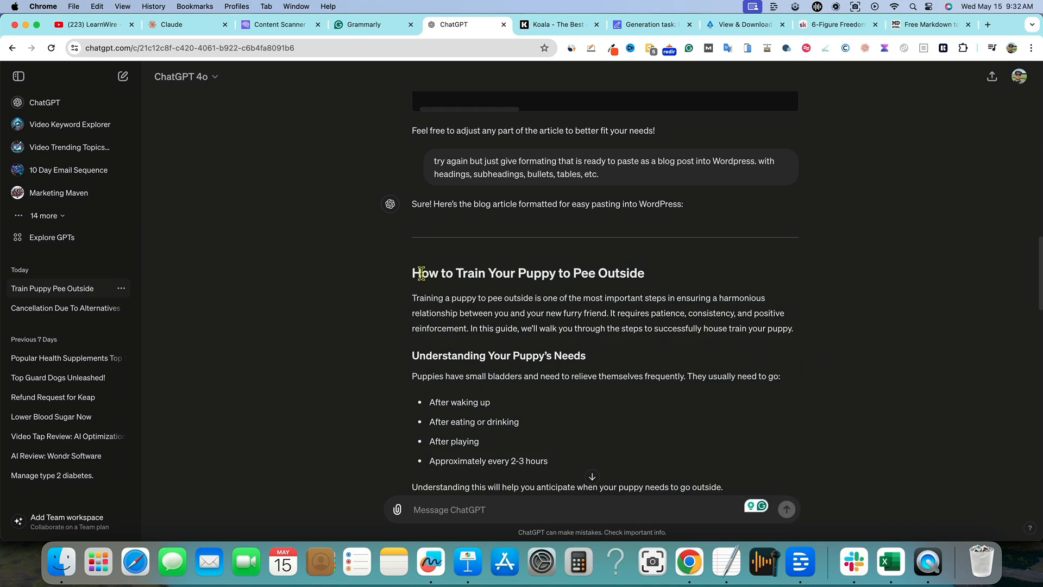
- Review the reformatted article's sections again, from the conclusion up to the title and the earlier markdown version
left_click_drag(414, 273, 714, 397)
left_click(600, 388)
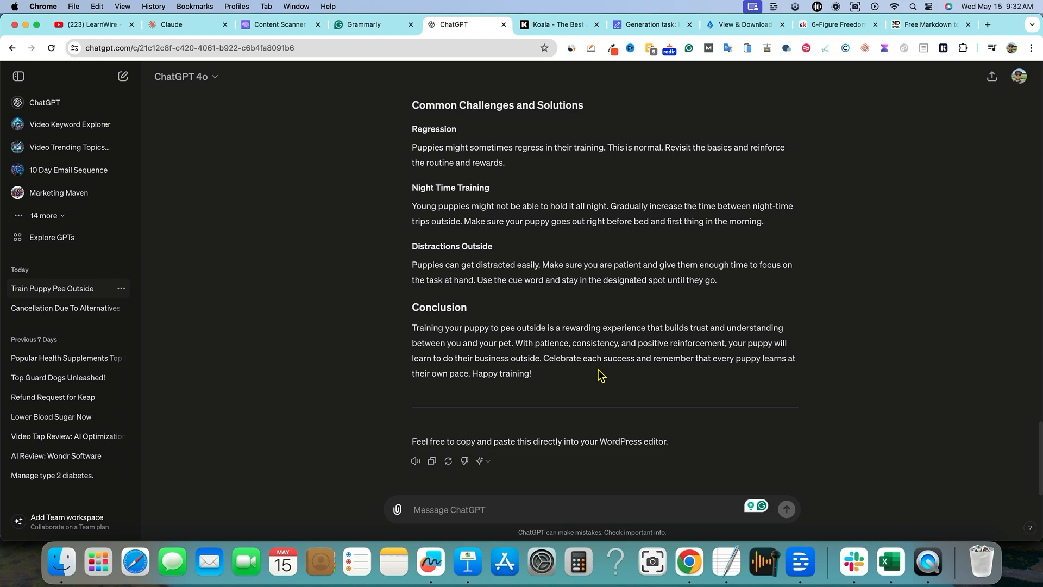
scroll(560, 374, "up", 3)
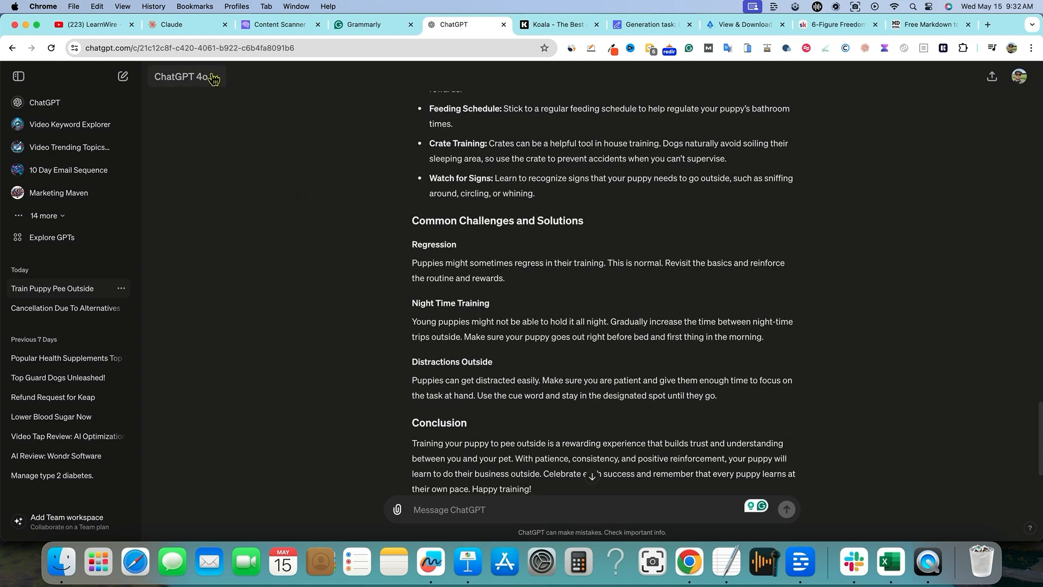
scroll(546, 341, "up", 2)
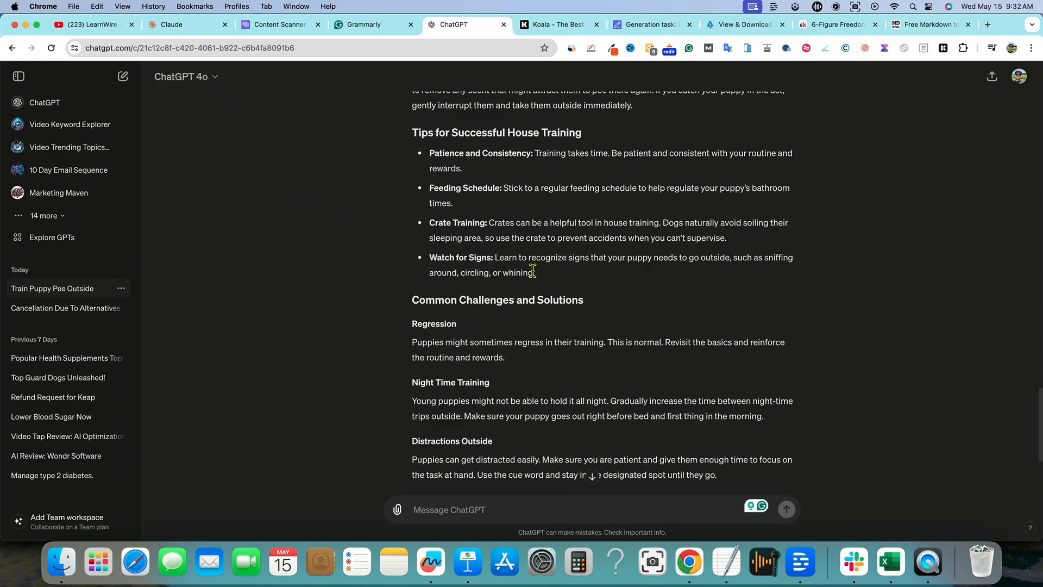
scroll(557, 295, "up", 10)
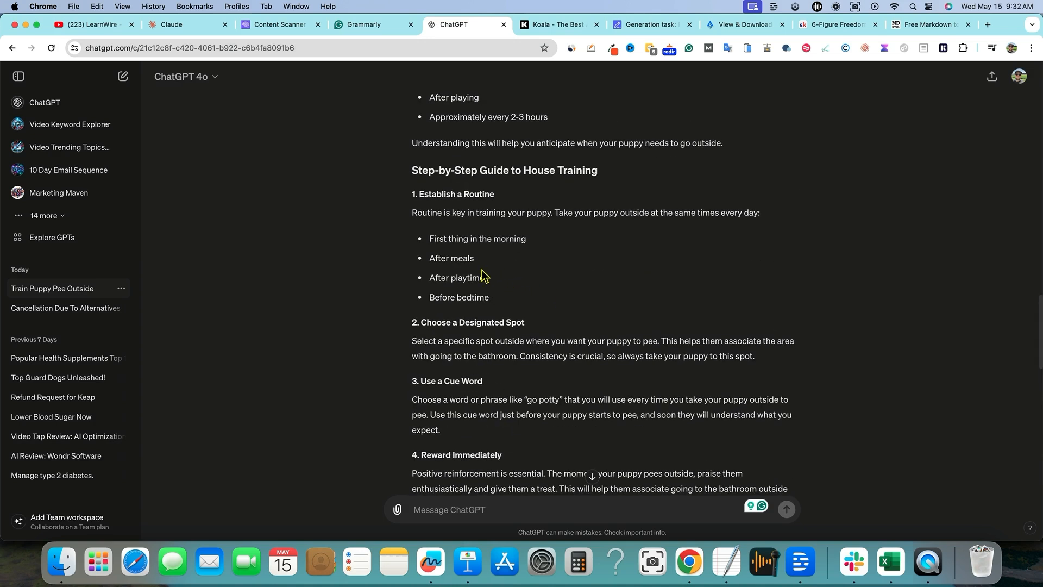
scroll(535, 282, "up", 8)
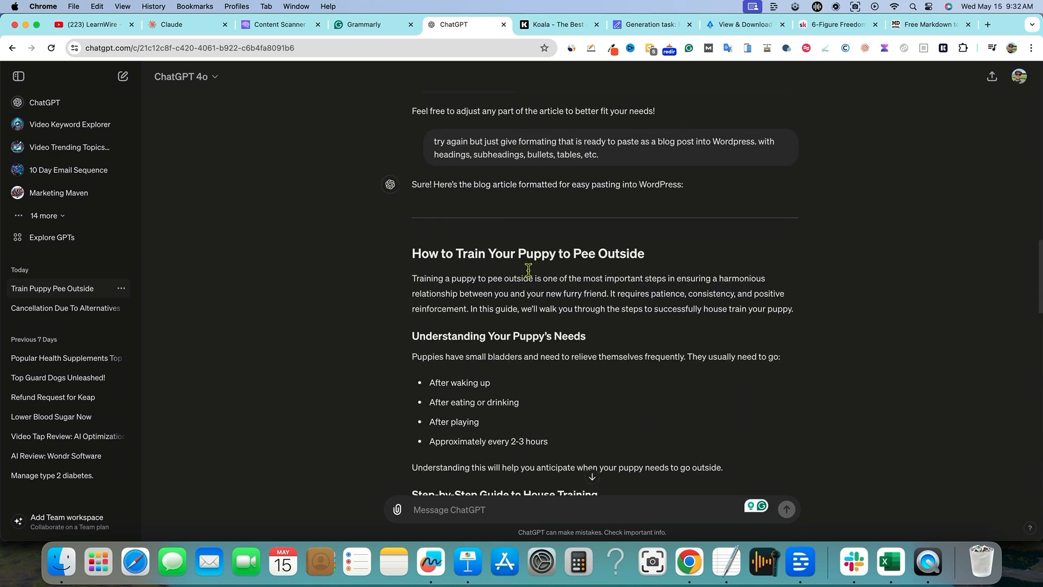
left_click_drag(411, 256, 634, 509)
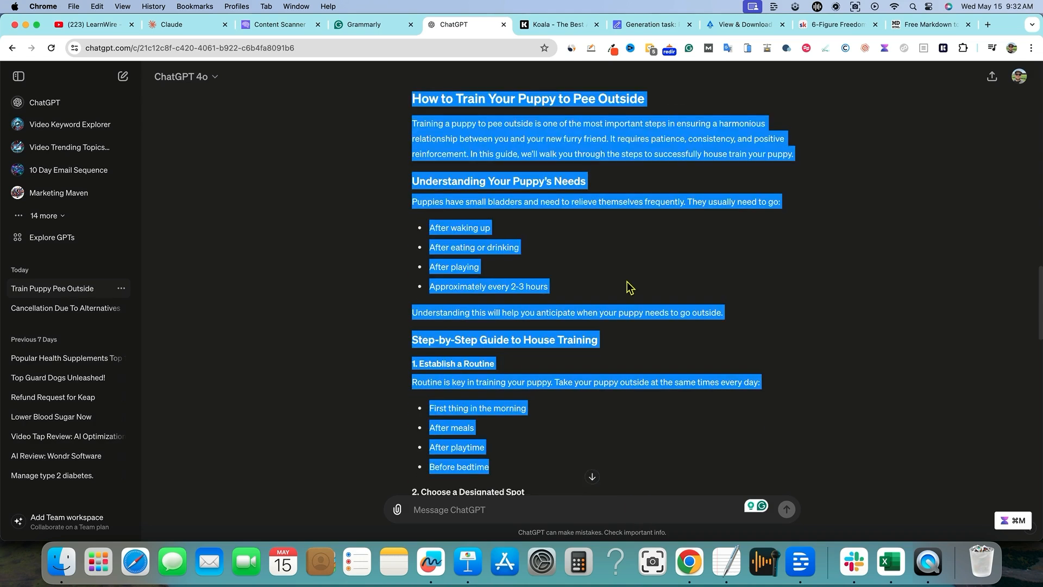
left_click(628, 287)
scroll(627, 304, "up", 12)
scroll(625, 377, "down", 4)
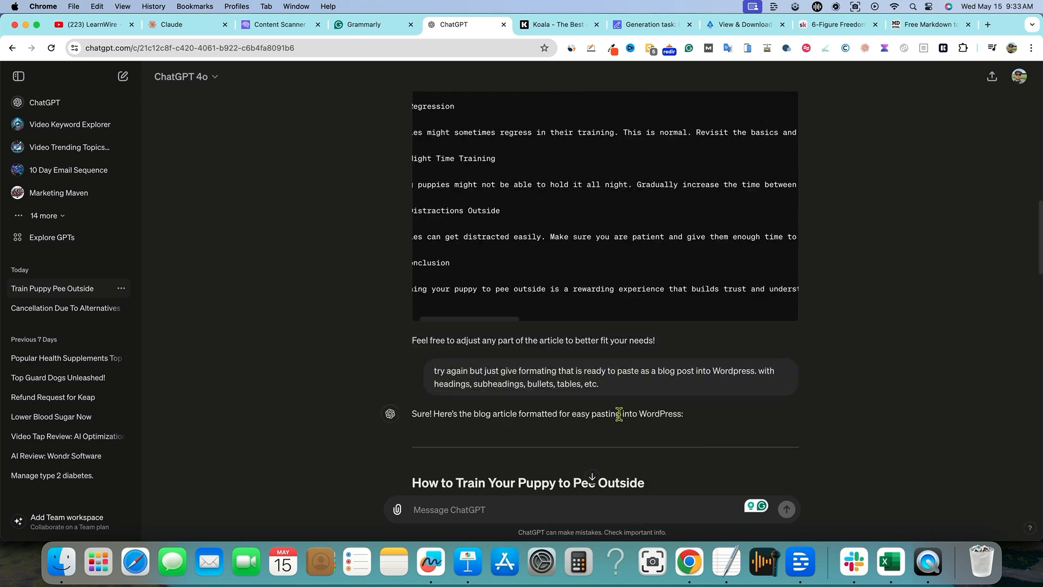
scroll(679, 380, "down", 10)
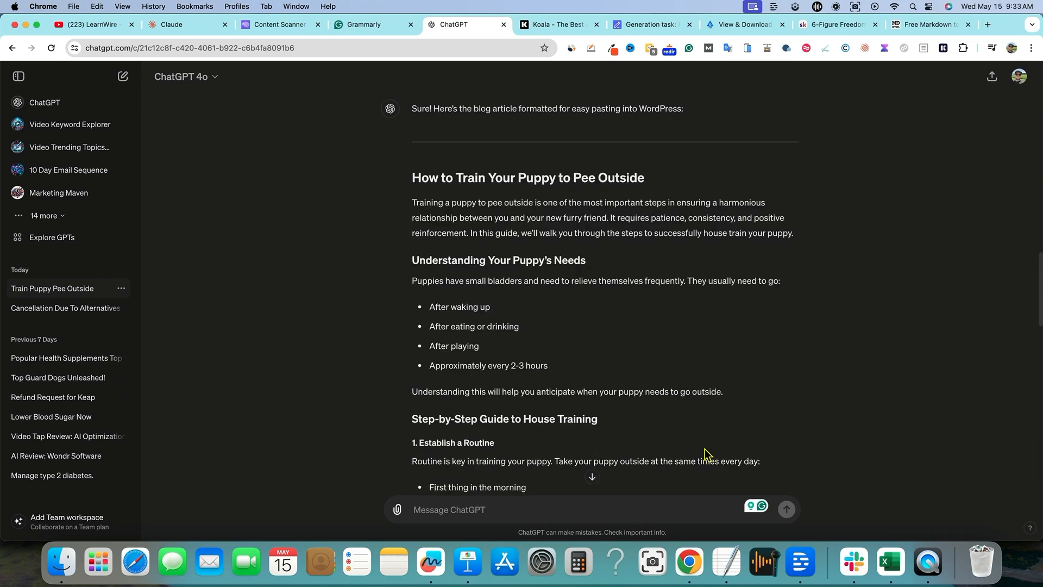
- Ask ChatGPT in a follow-up message to make the article 800 words
scroll(575, 437, "down", 3)
left_click(539, 509)
type("can you")
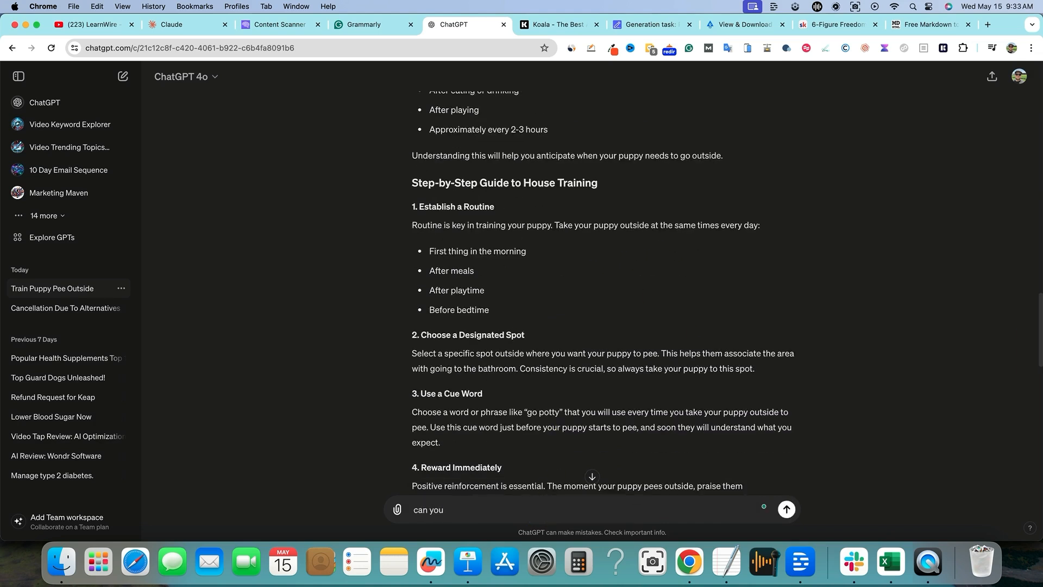
type(" mk")
type("ke this 800 words?")
key("Return")
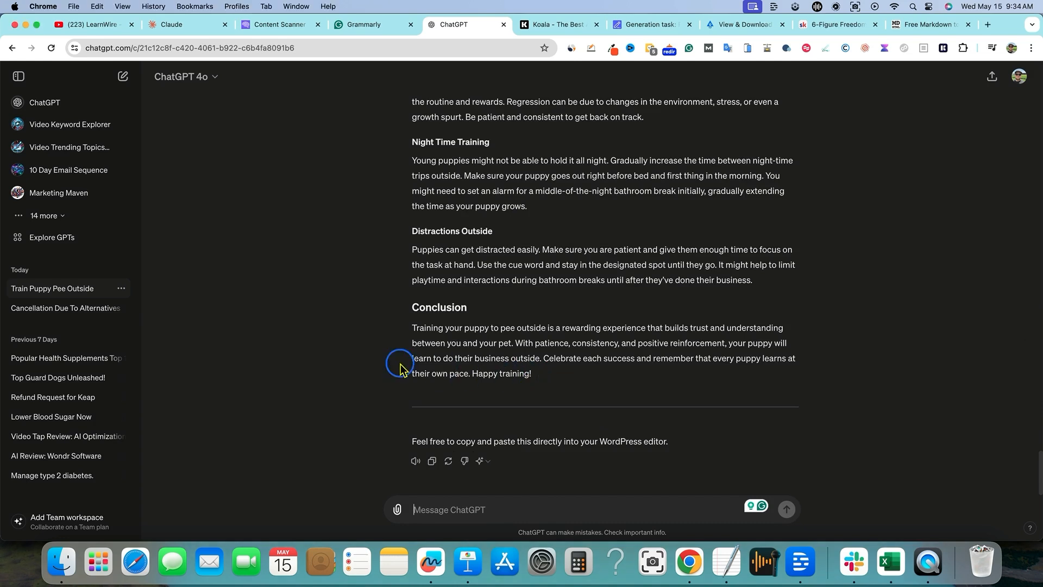
- Count the words of the entire expanded article with Word Counter Plus and copy its text
left_click_drag(532, 375, 411, 194)
right_click(458, 235)
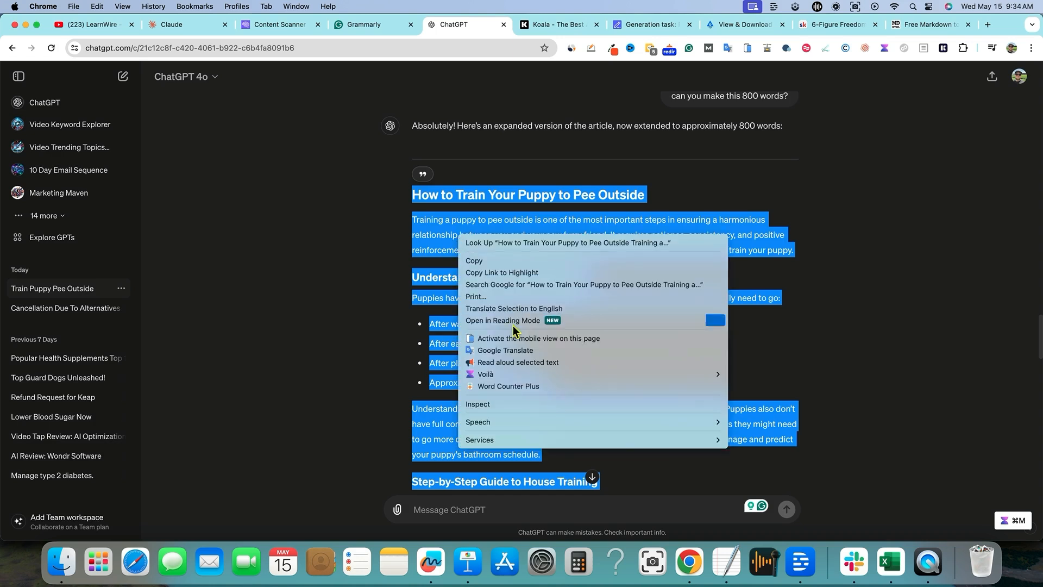
left_click(516, 388)
left_click(521, 229)
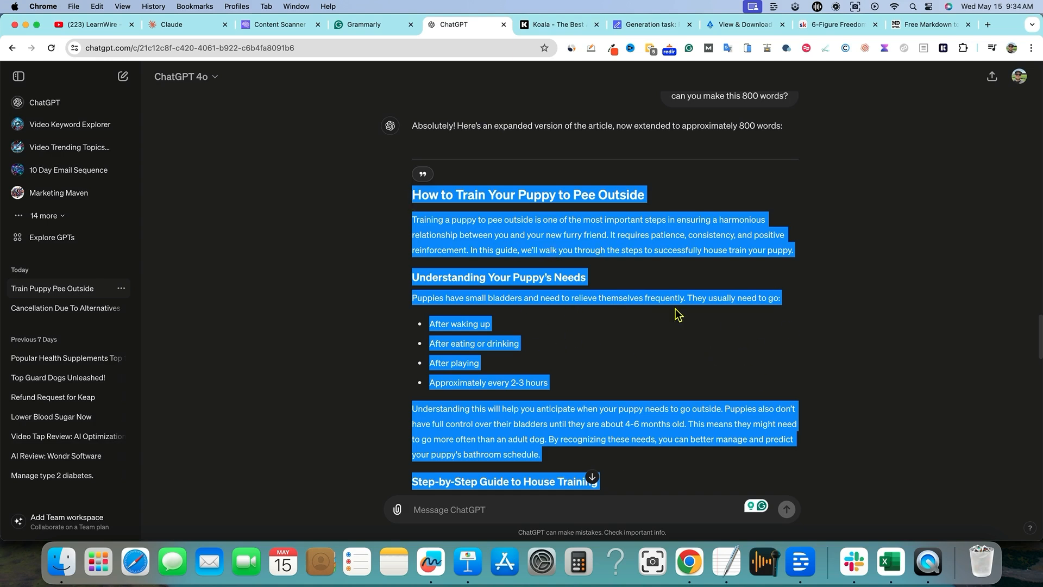
right_click(560, 248)
left_click(591, 265)
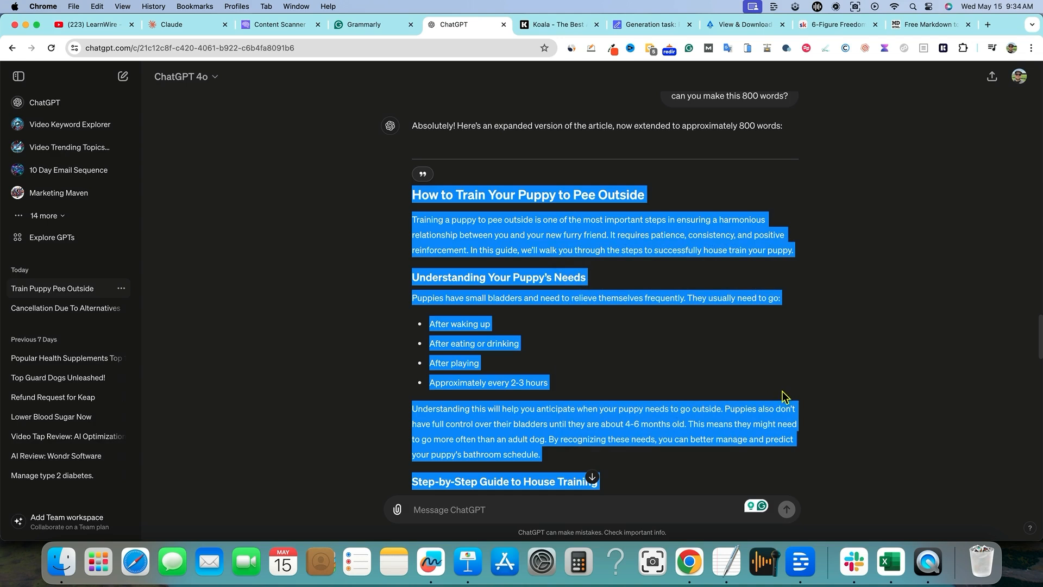
- Submit the copied puppy-training article to the AI Content Grader GPT for grading
left_click(64, 218)
left_click(60, 452)
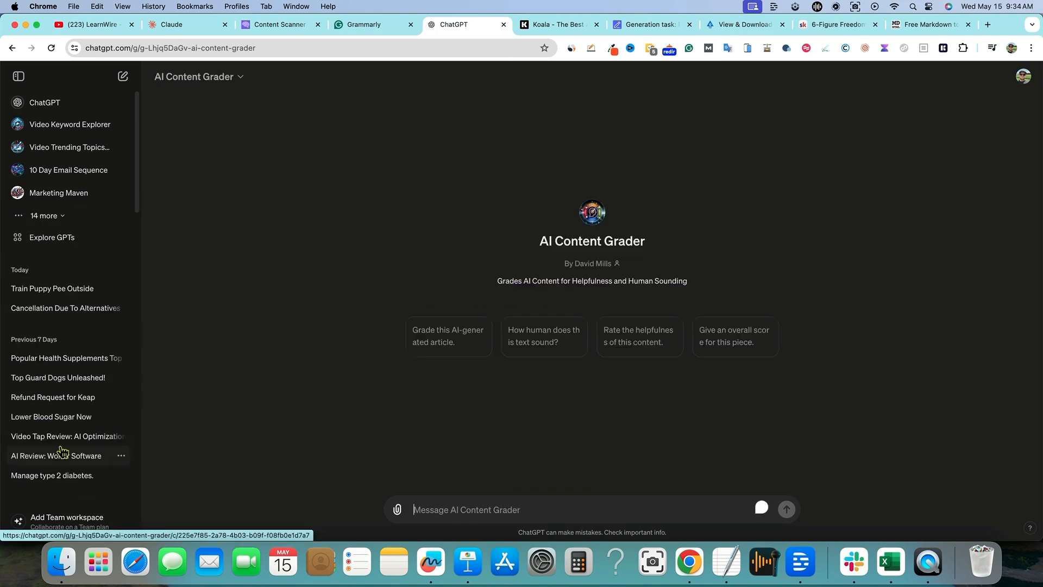
left_click(452, 510)
key("super+v")
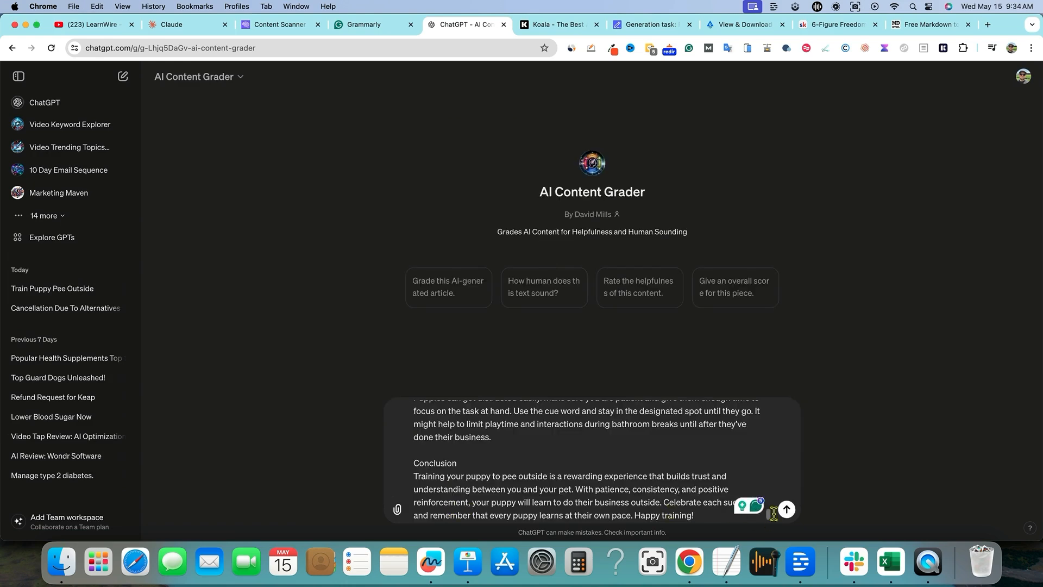
key("Return")
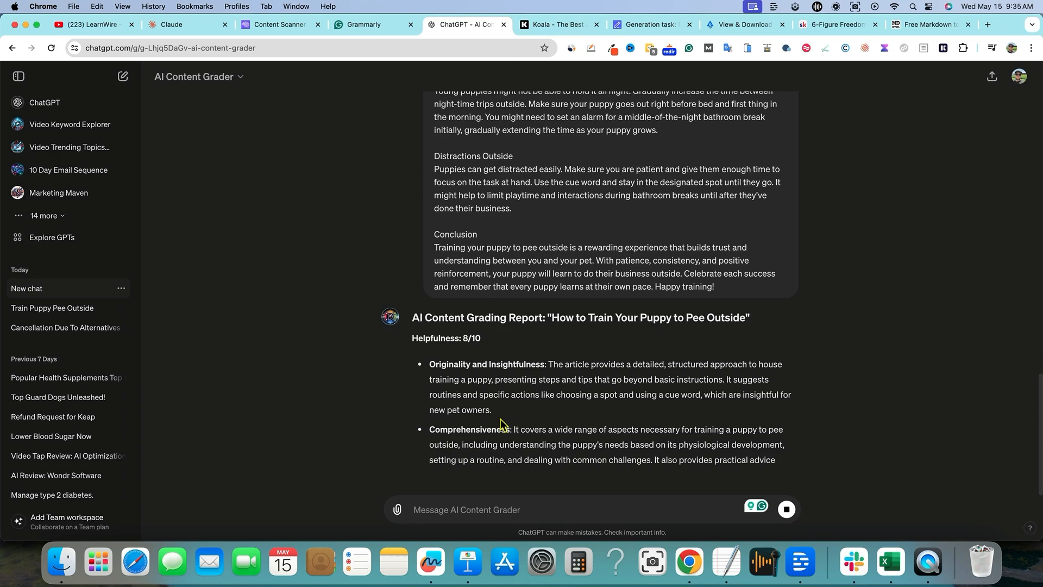
- Switch to the Excel comparison table and enter 8 as the Helpfulness score in the ChatGPT 4o row
left_click(891, 575)
left_click(199, 449)
type("8")
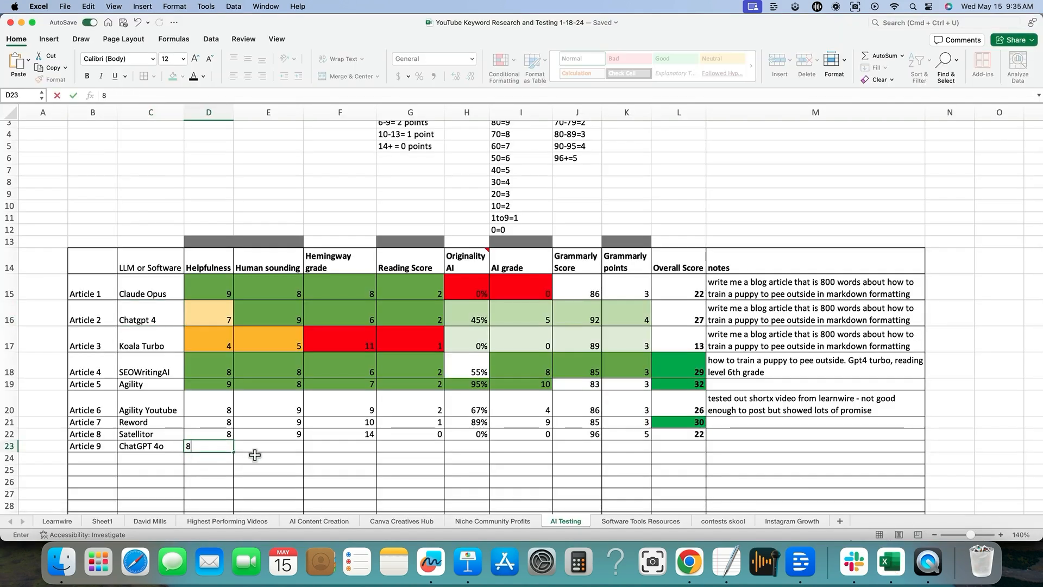
- Look up the Human Sounding rating in the grading report and enter 9 for ChatGPT 4o in the Excel table
key("super+Tab")
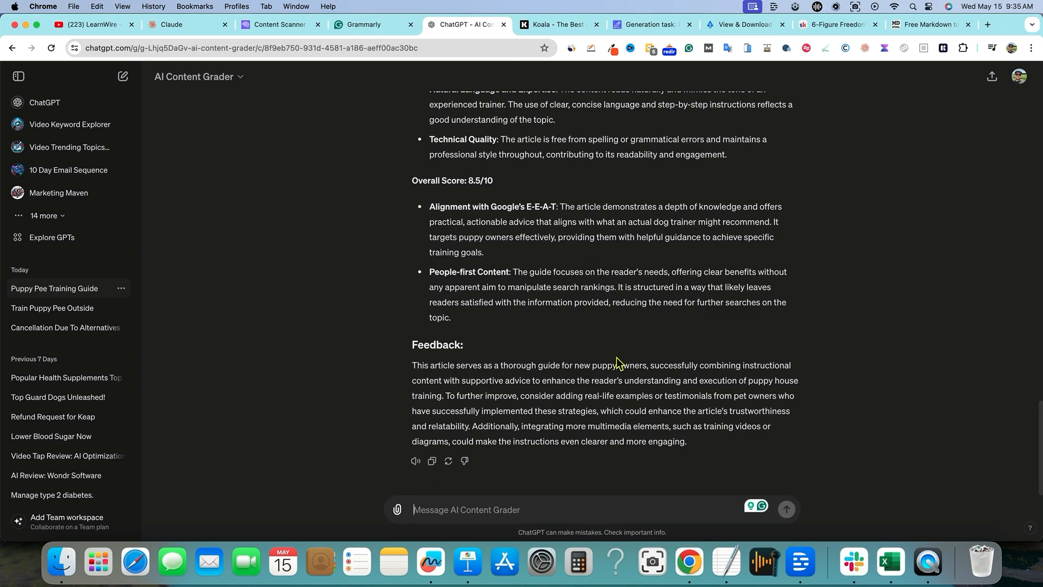
scroll(617, 361, "up", 5)
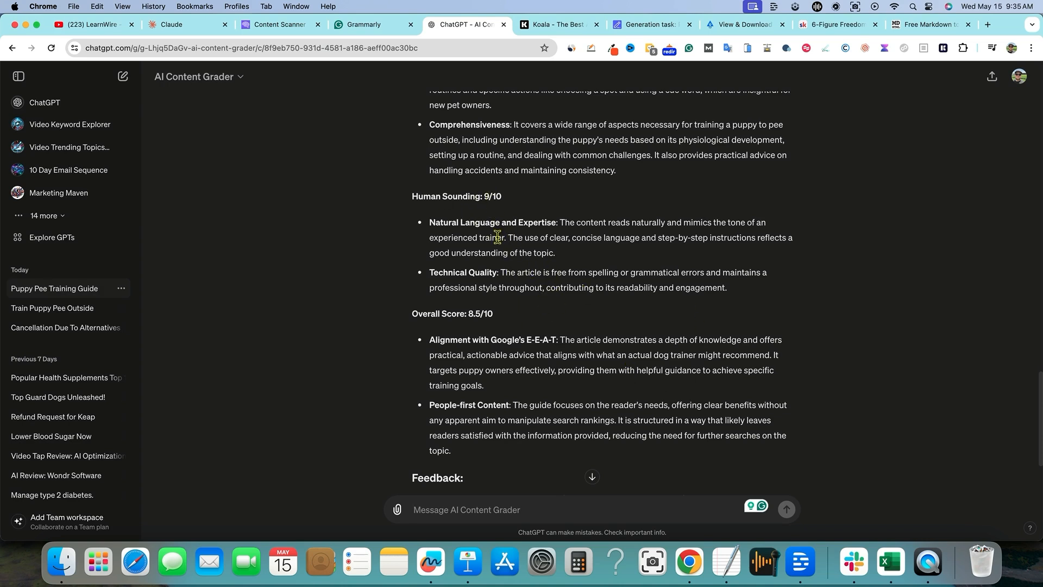
key("super+Tab")
left_click(282, 449)
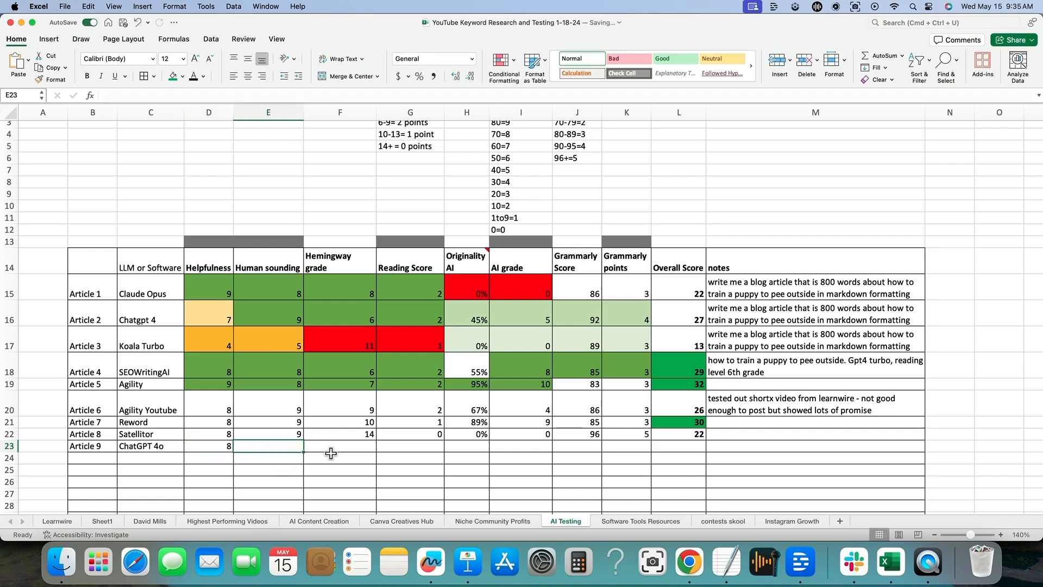
type("9")
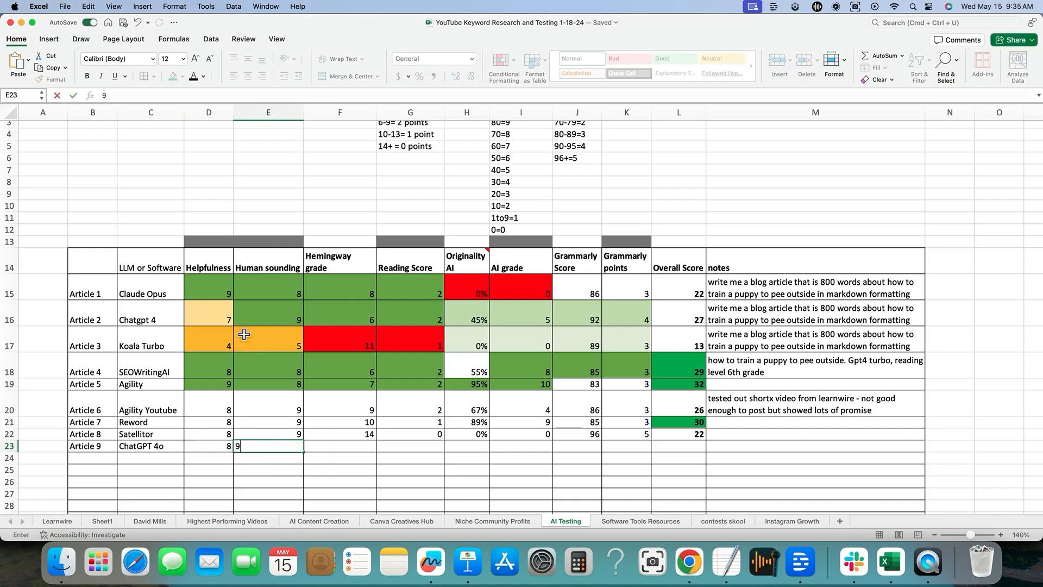
left_click(373, 450)
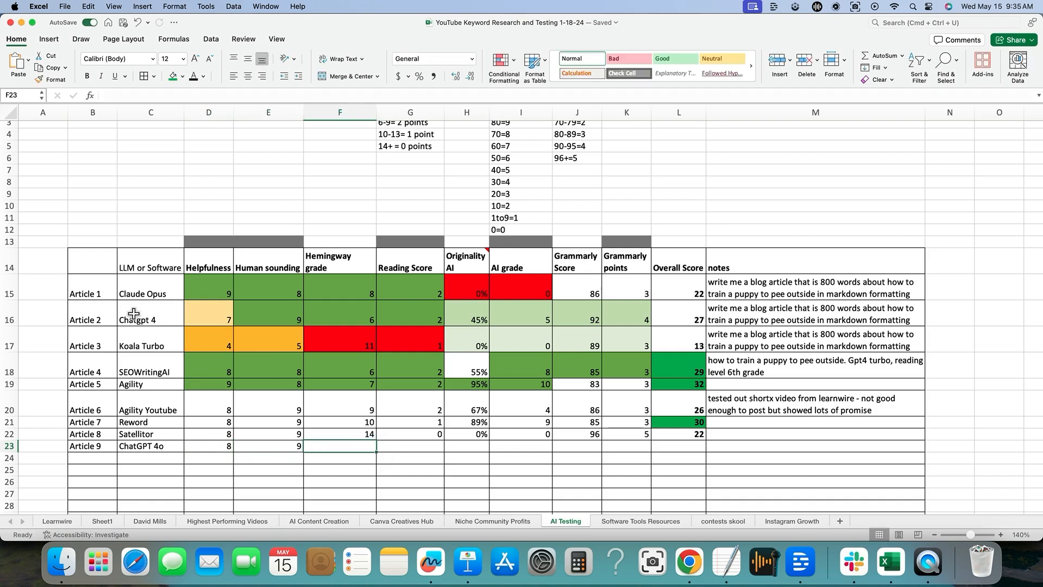
- Compare the helpfulness and human-sounding scores of the Chatgpt 4 row with those of ChatGPT 4o
left_click_drag(86, 314, 303, 315)
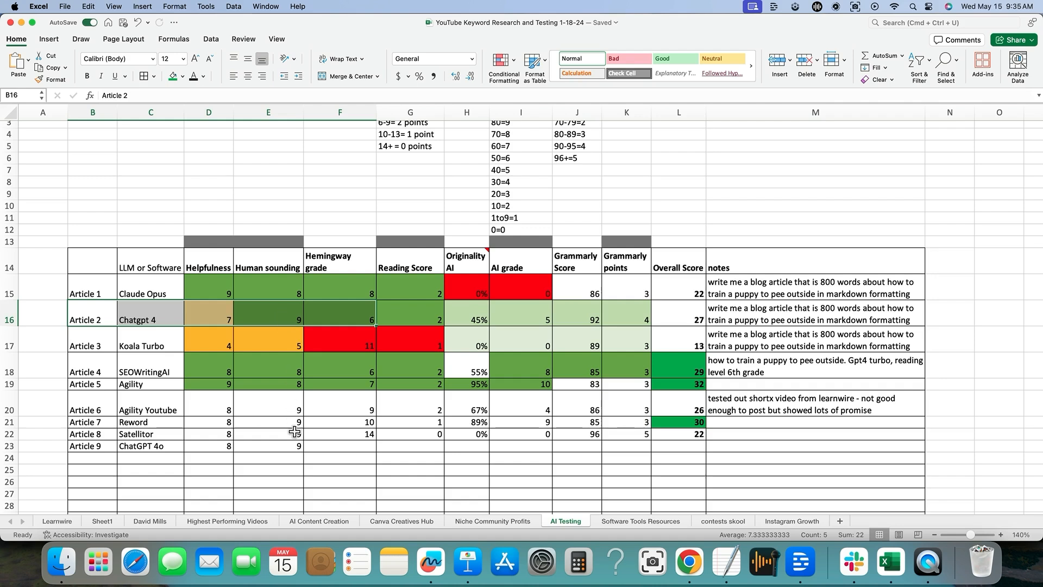
left_click(331, 447)
left_click_drag(205, 315, 267, 460)
left_click(347, 459)
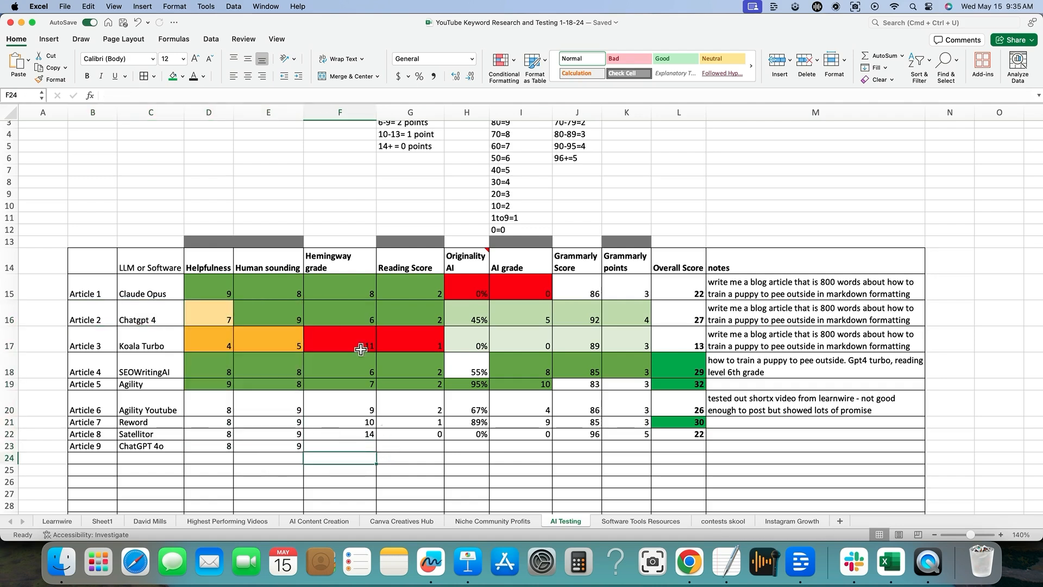
- Open the Hemingway Editor in a new Chrome tab and replace its whole text with the copied article
key("super+Tab")
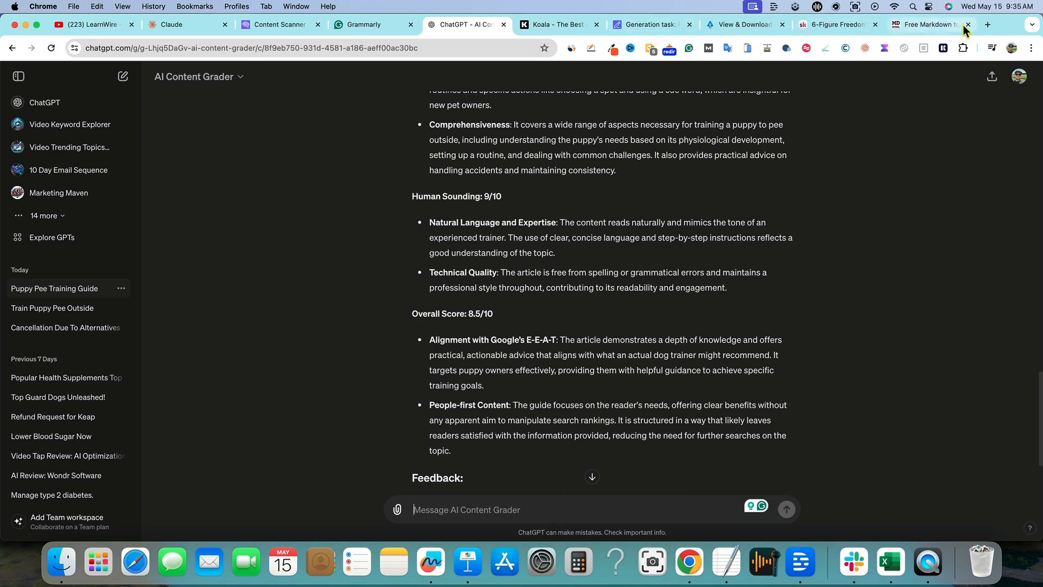
left_click(987, 24)
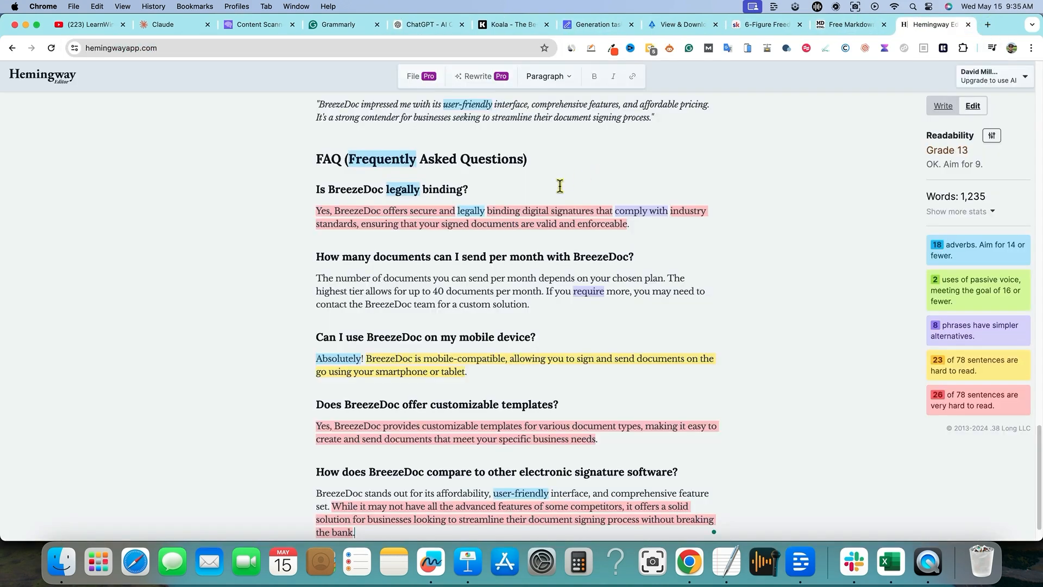
key("super+a")
key("super+v")
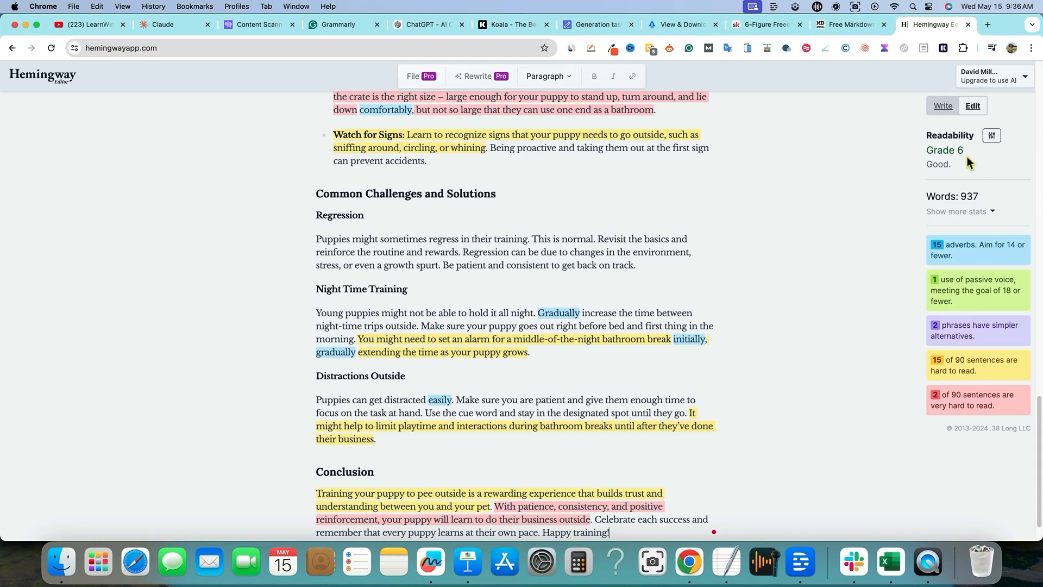
- In the Excel table, enter 6 as the Hemingway grade and 2 as the Reading Score for ChatGPT 4o
key("super+Tab")
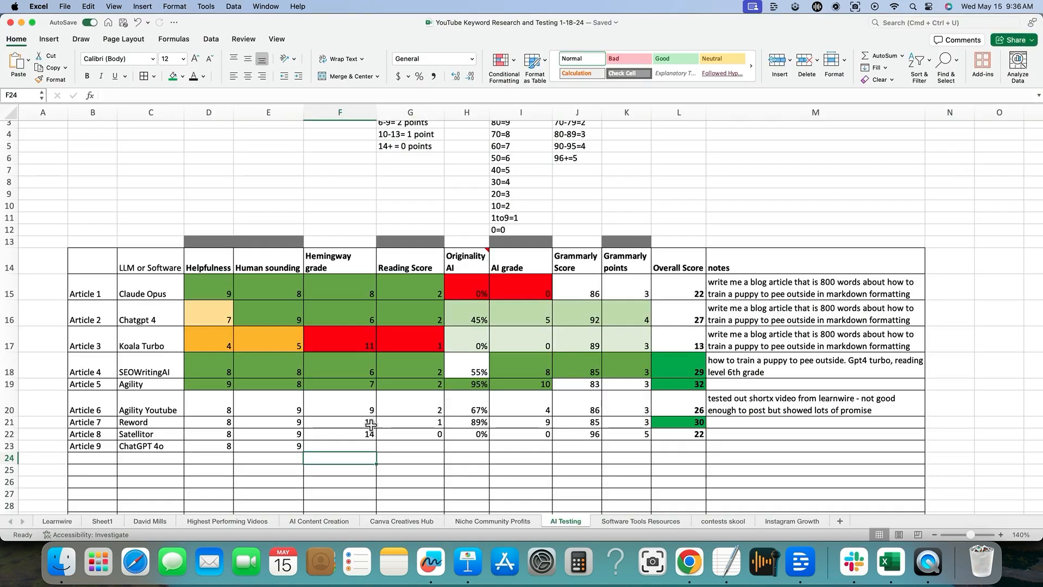
left_click(346, 444)
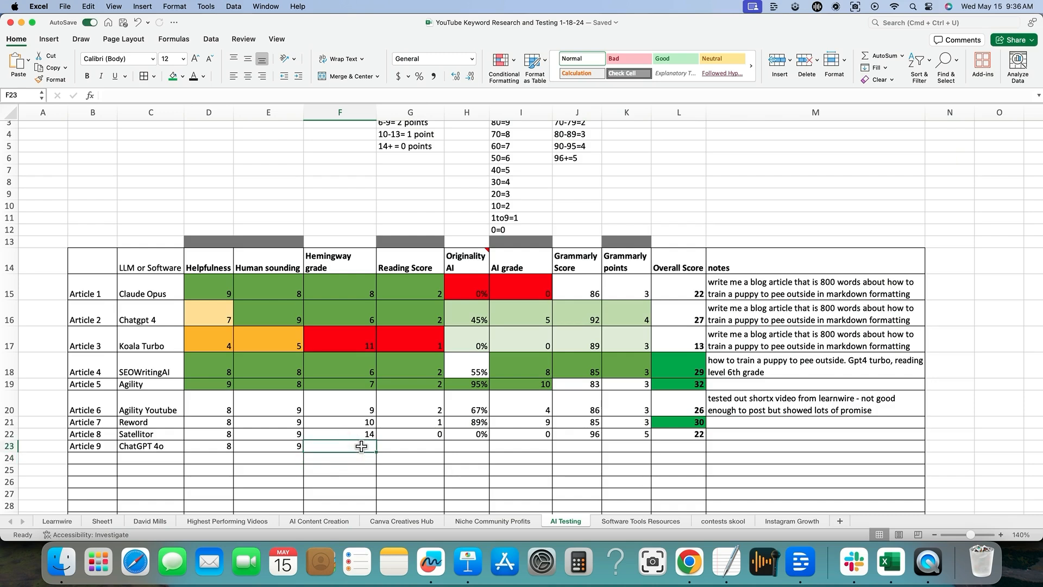
type("6")
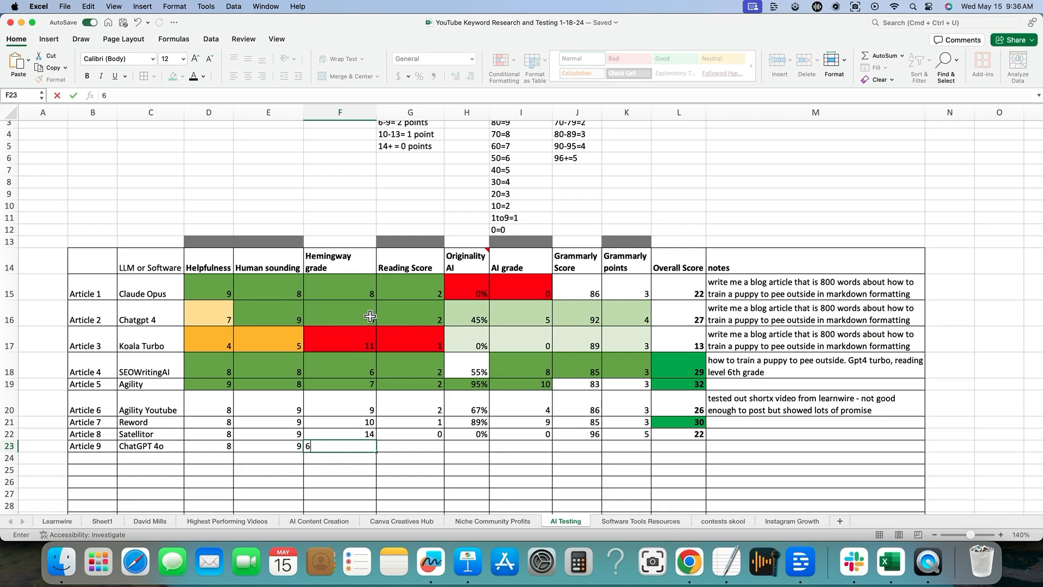
left_click(406, 447)
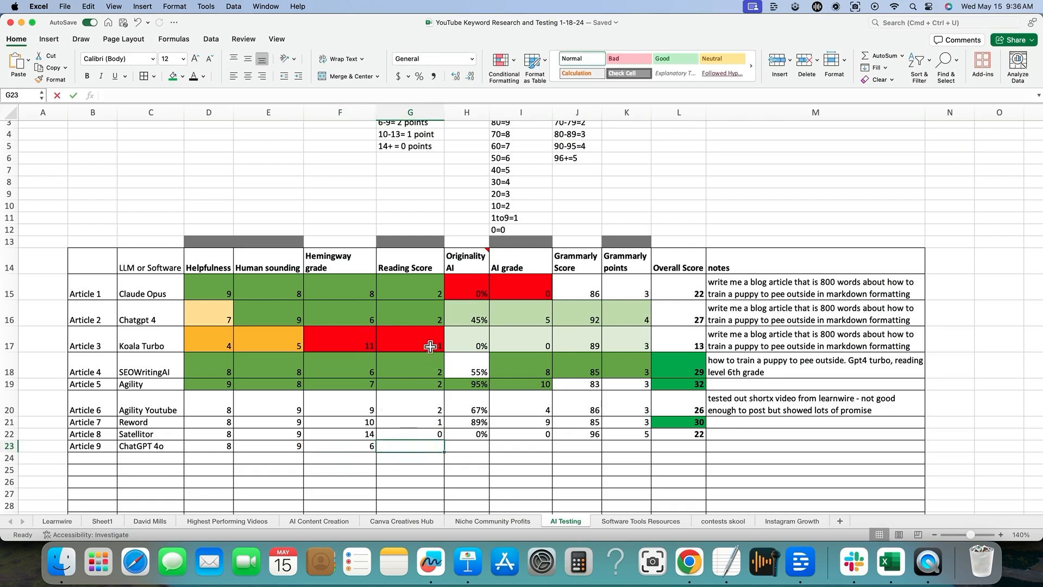
type("2")
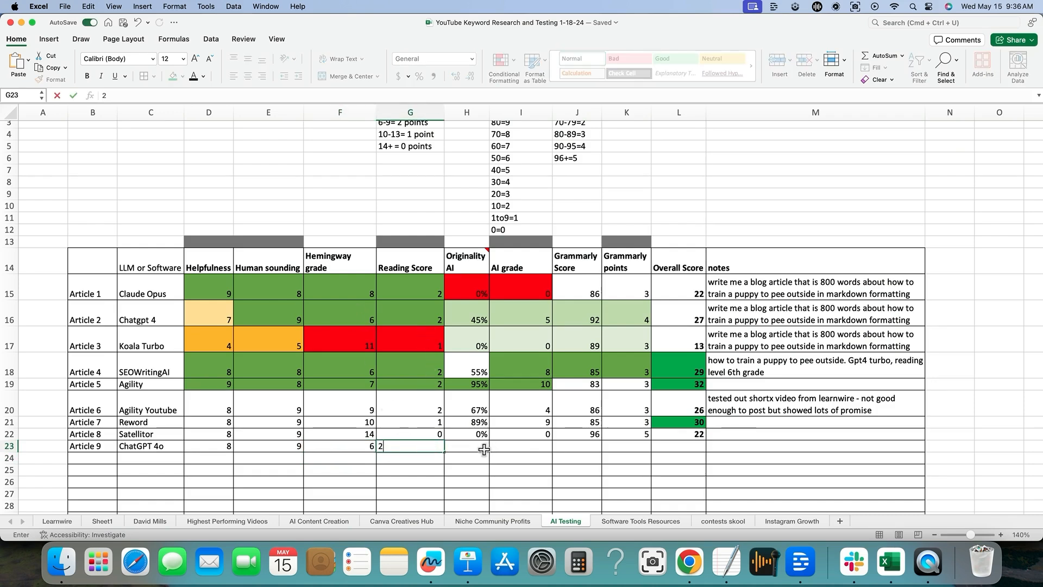
- Replace the text in Originality.ai's Content Scanner with the copied article and run the AI detection scan
key("super+Tab")
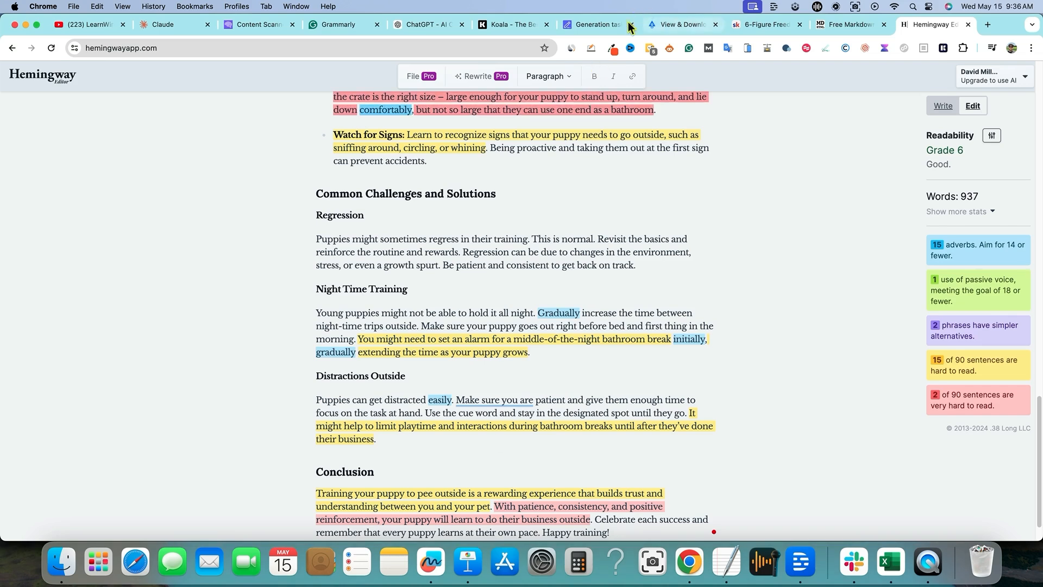
left_click(244, 26)
key("BackSpace")
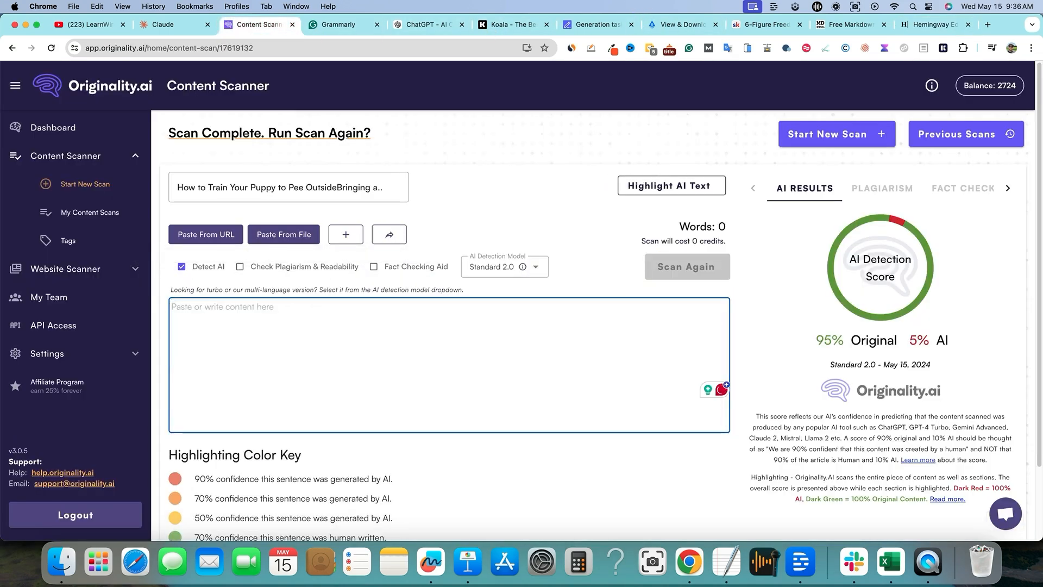
key("super+v")
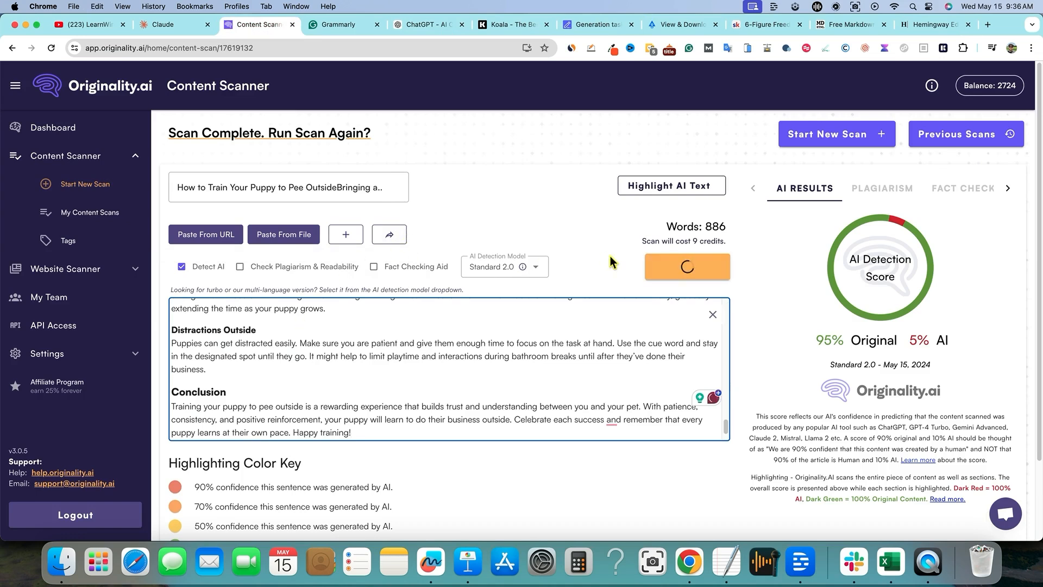
left_click(676, 278)
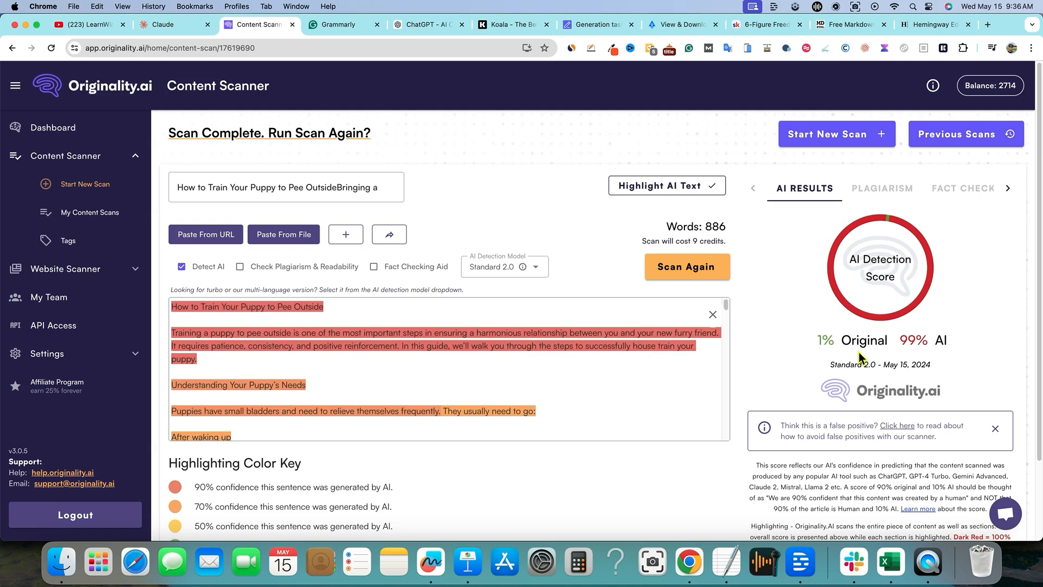
- Return to the Excel table and enter 1% as the Originality AI result for ChatGPT 4o
left_click(591, 380)
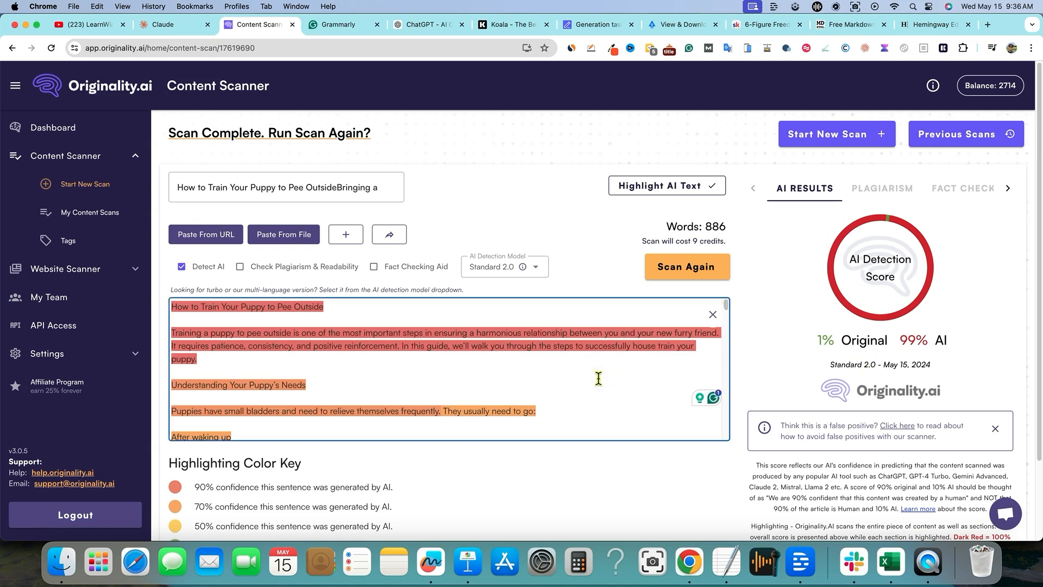
key("super+Tab")
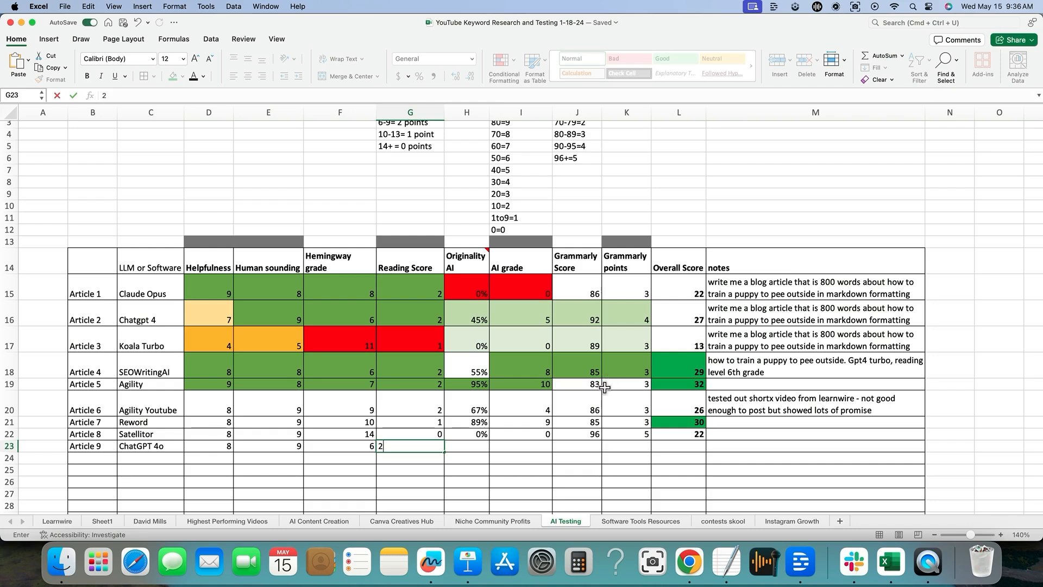
left_click(478, 448)
type("1")
key("Return")
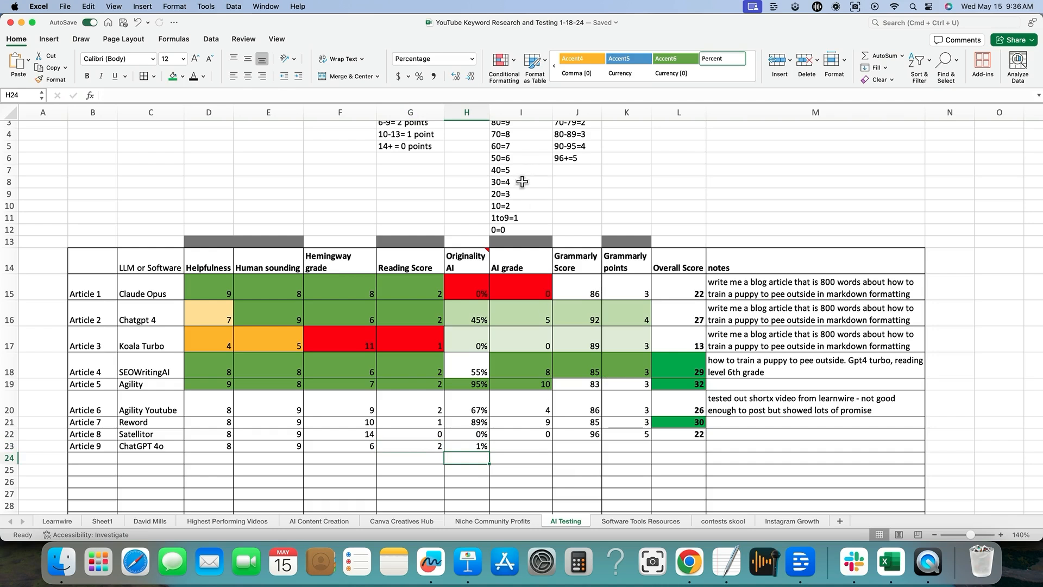
- Check the originality score key above the table and enter 1 as the AI grade for ChatGPT 4o
scroll(520, 191, "up", 2)
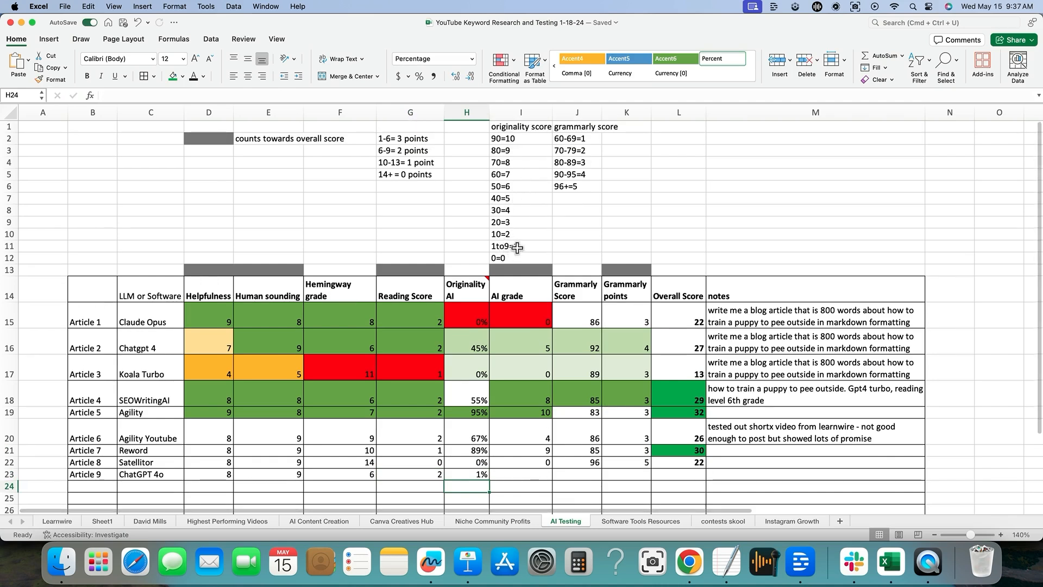
left_click(511, 246)
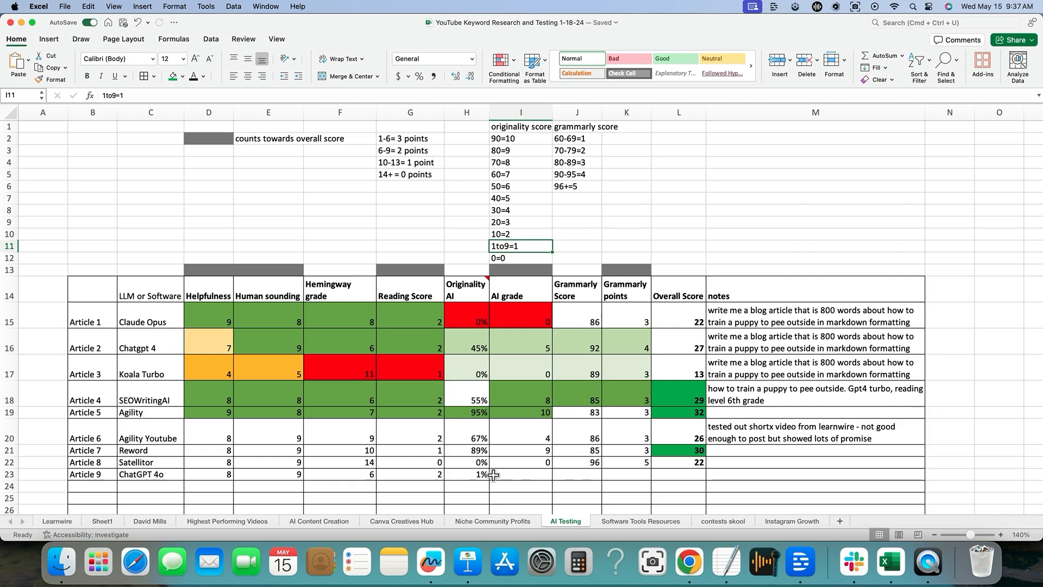
left_click(519, 476)
type("1")
left_click(570, 476)
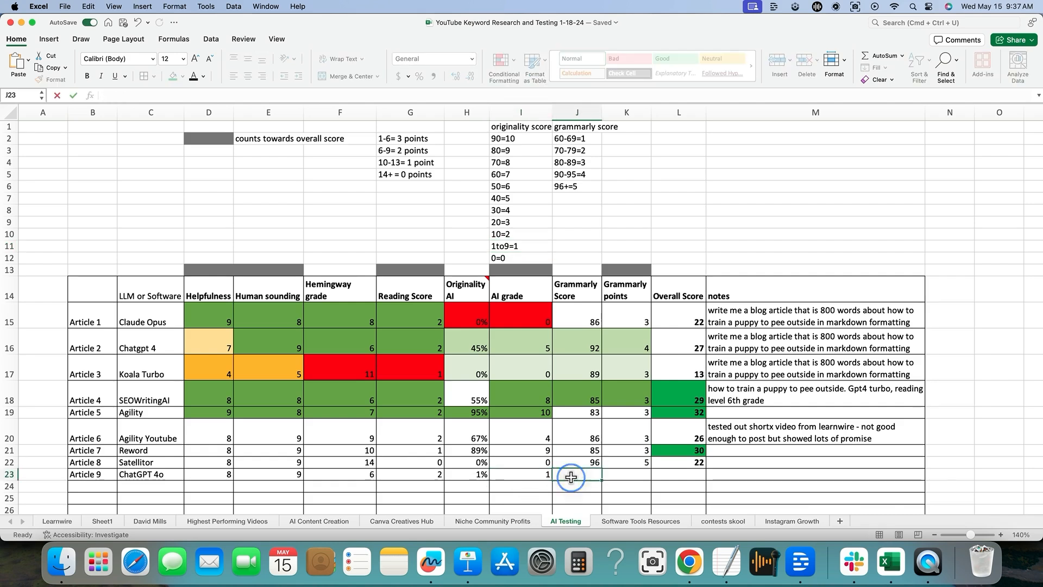
- Replace the Grammarly document's entire text with the copied article and look through the review suggestions
key("super+Tab")
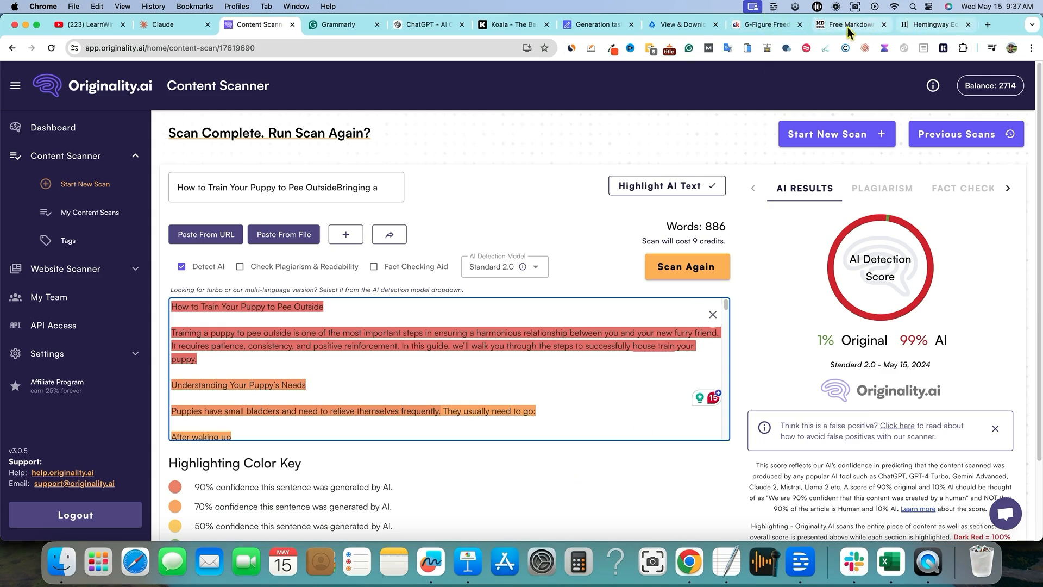
left_click(336, 24)
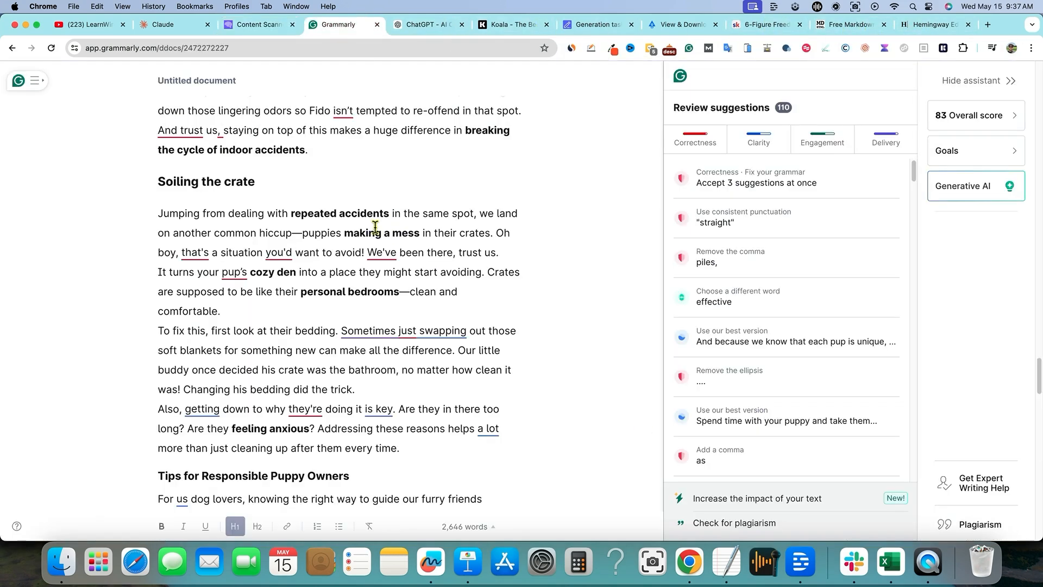
key("super+a")
key("BackSpace")
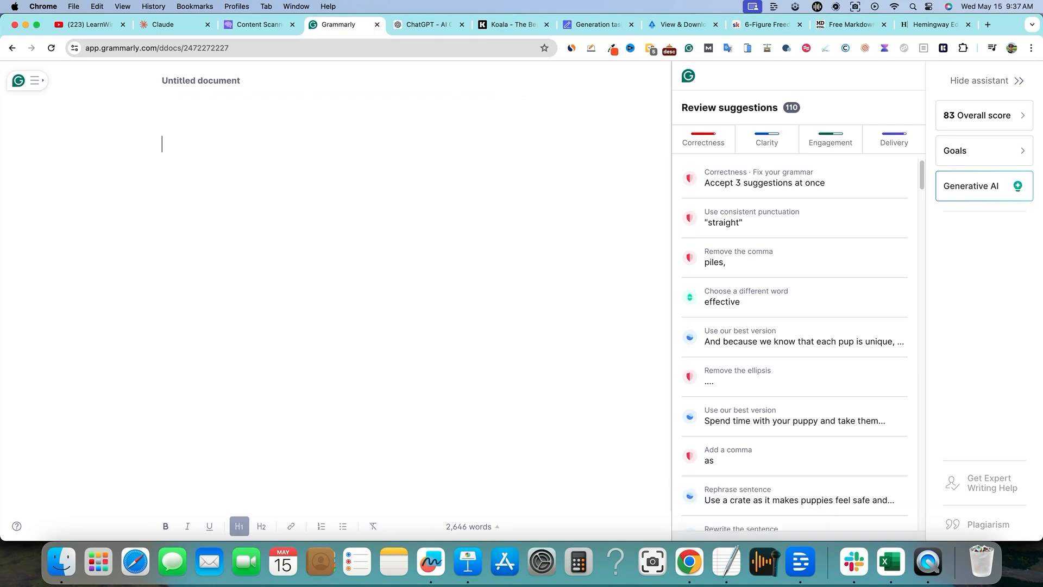
key("super+v")
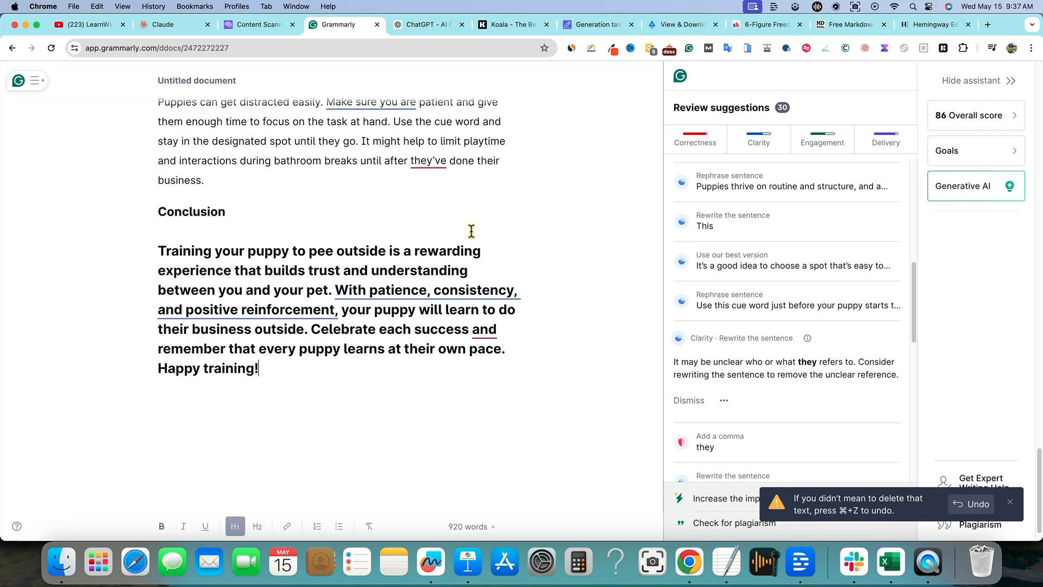
scroll(752, 384, "down", 9)
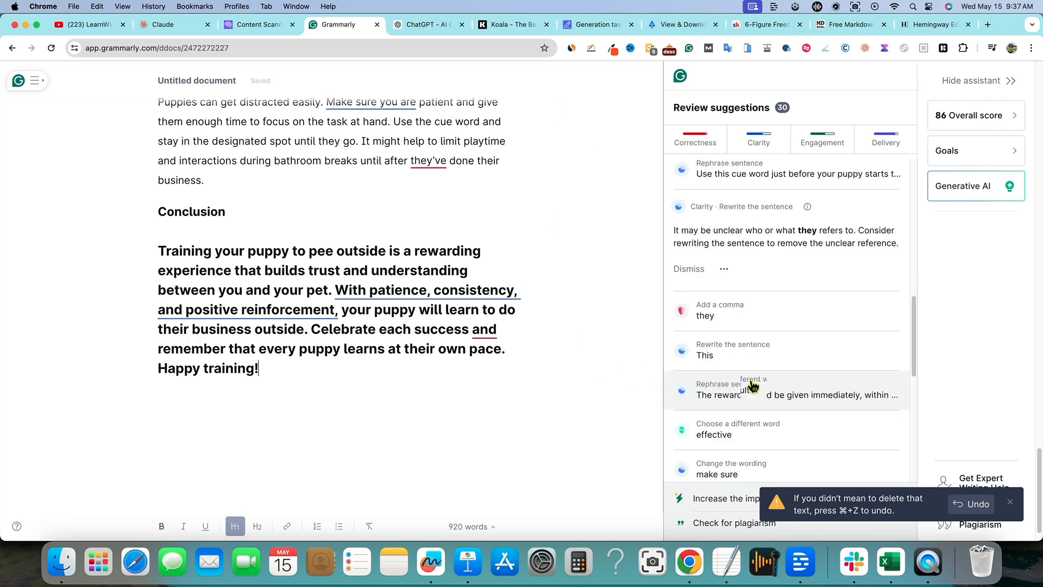
scroll(752, 385, "up", 16)
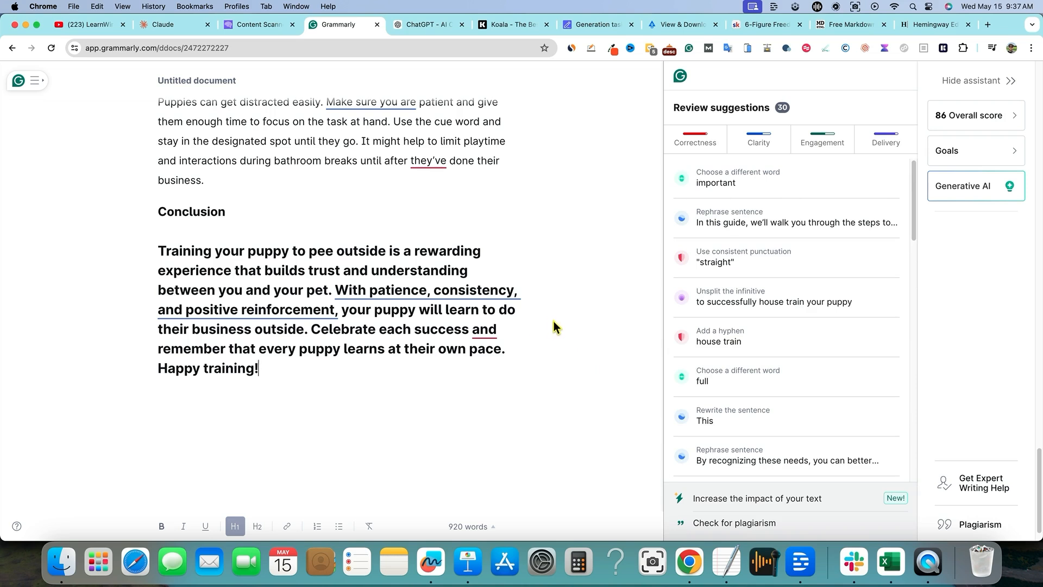
- Return to the Excel table and enter 86 as the Grammarly score and 3 as the Grammarly points for ChatGPT 4o
key("super+Tab")
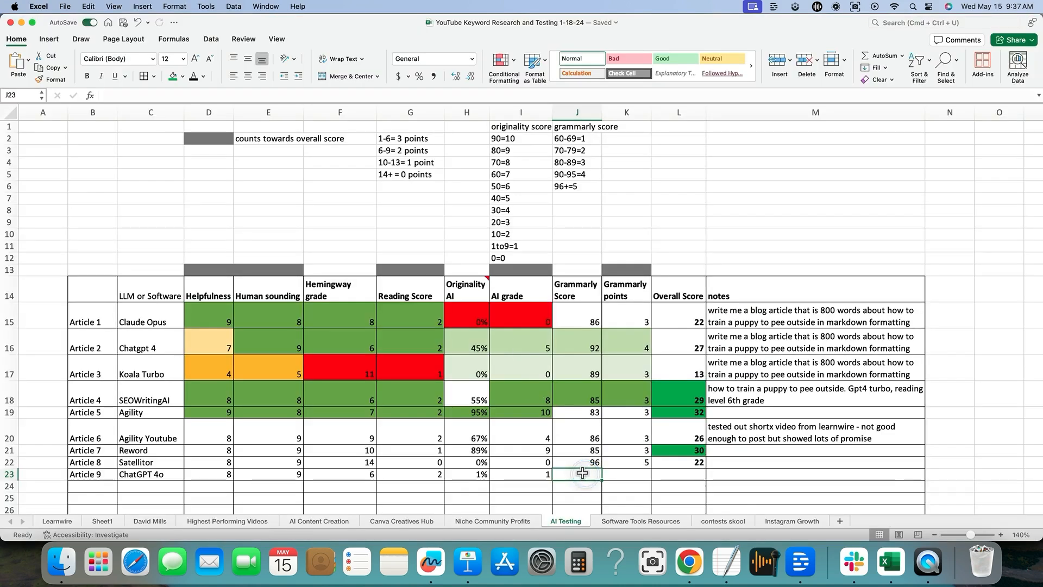
type("86")
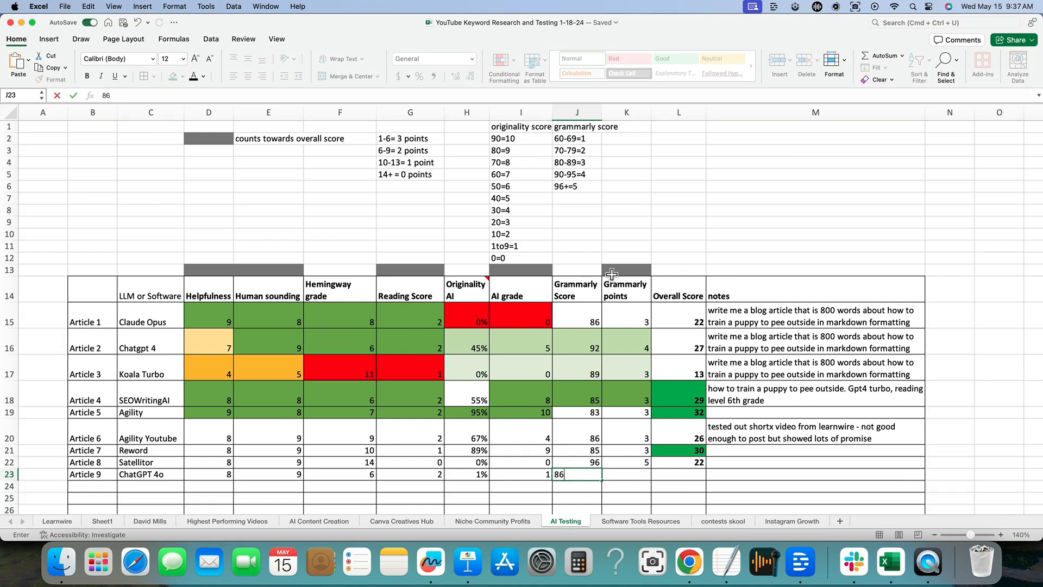
left_click(622, 475)
type("3")
- Calculate the ChatGPT 4o overall score in L23 with =K23+I23+G23+E23+D23, summing Grammarly points, AI grade, reading score, human sounding and helpfulness
left_click(679, 473)
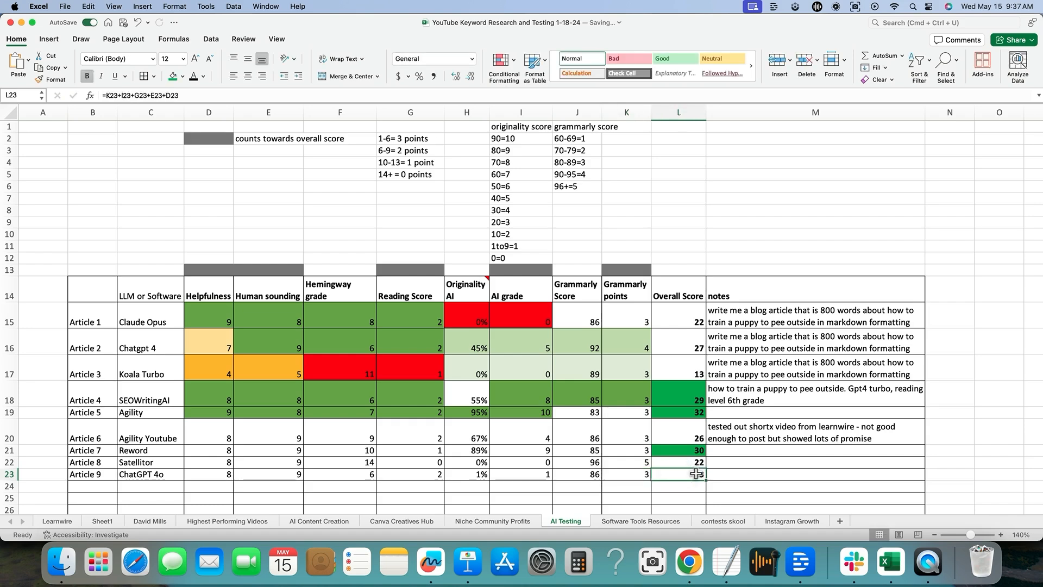
left_click(728, 467)
left_click(688, 476)
type("=")
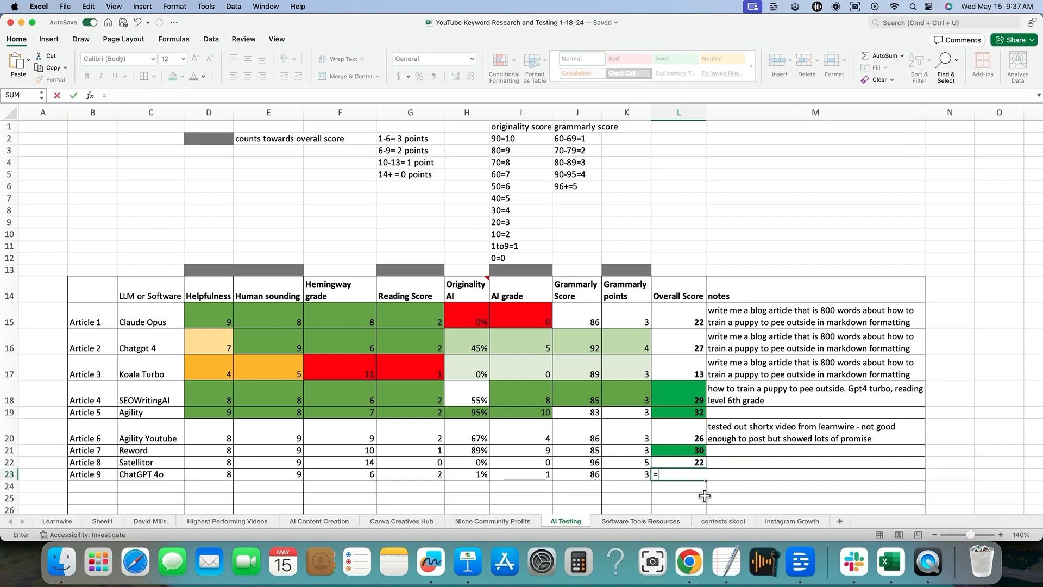
left_click(623, 474)
type("+")
left_click(533, 474)
type("+")
left_click(425, 474)
type("+")
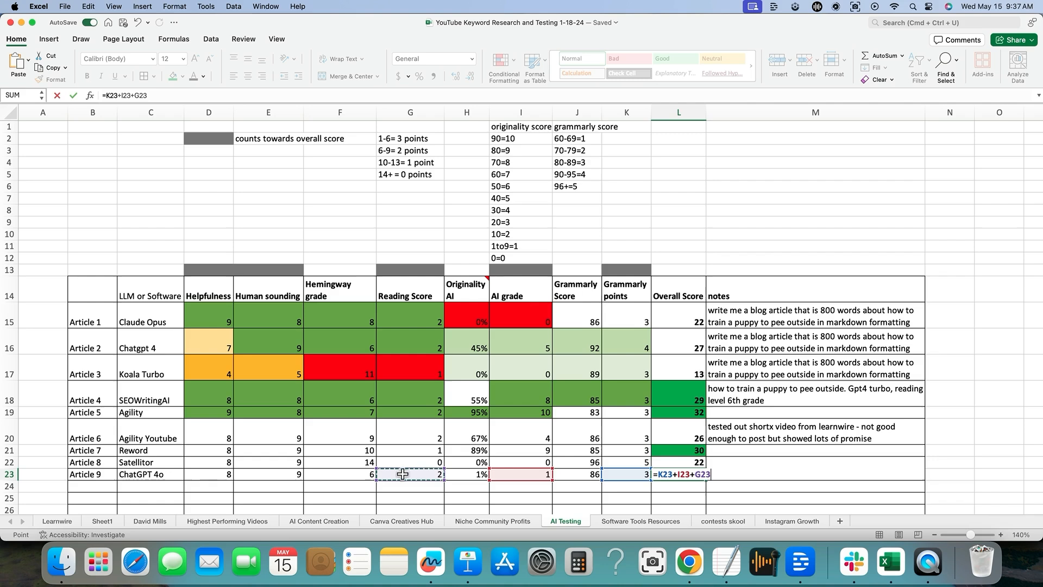
left_click(280, 474)
type("+")
left_click(204, 474)
key("Return")
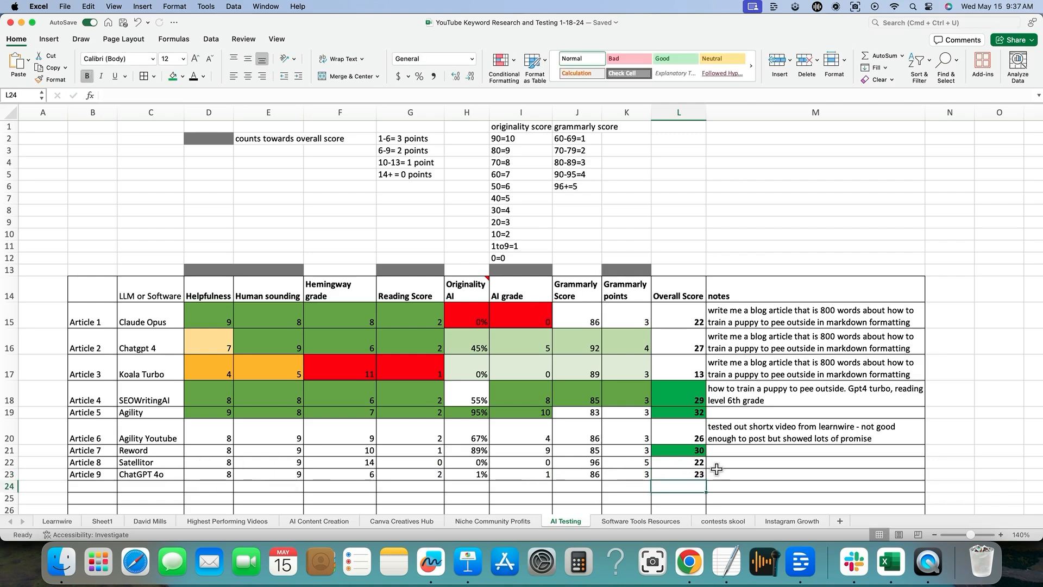
- Compare the scores in the ChatGPT 4o row with those in the Chatgpt 4 row
left_click_drag(700, 474, 288, 466)
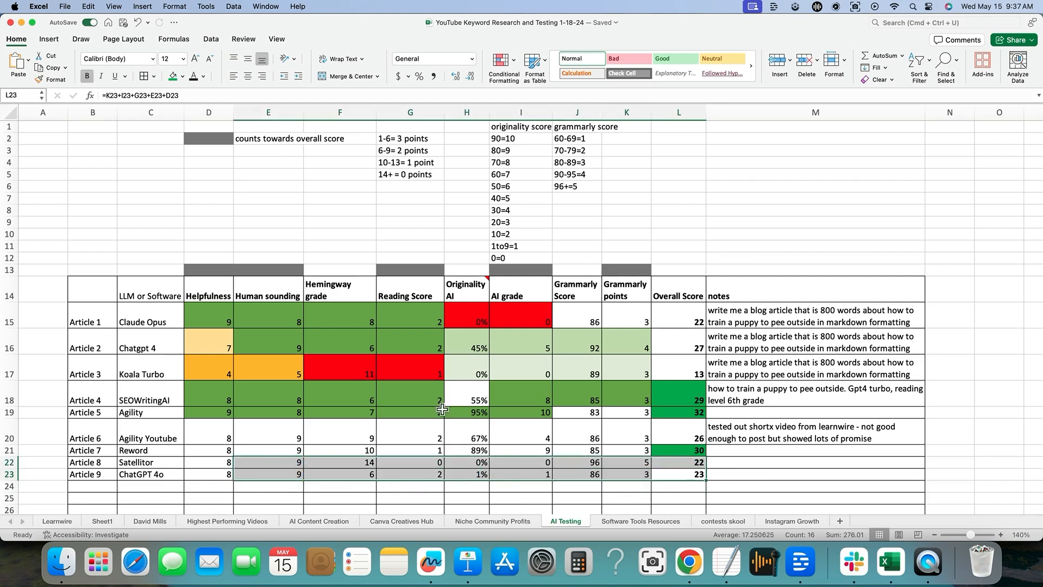
left_click_drag(133, 346, 695, 347)
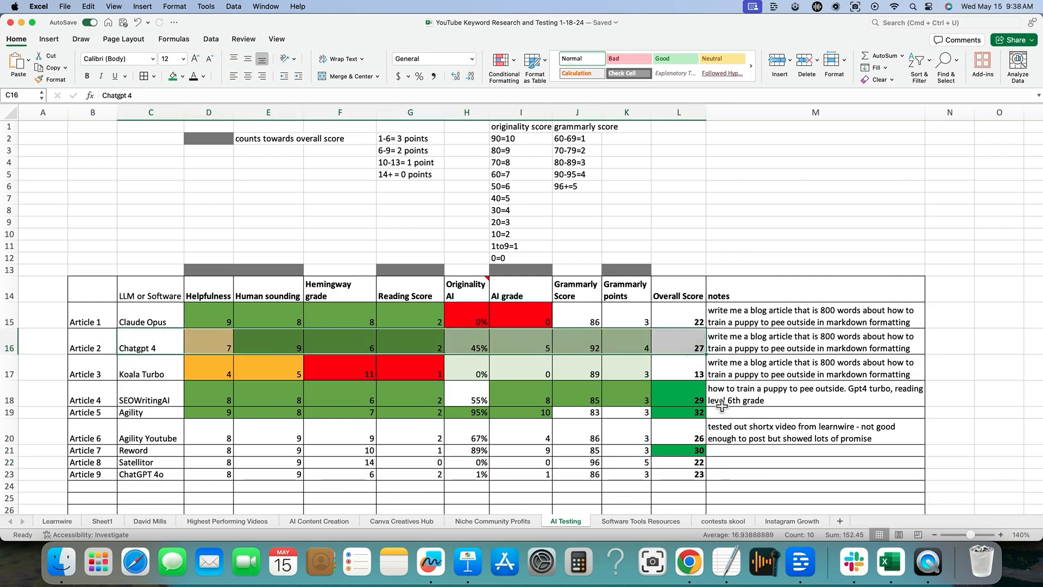
left_click(750, 462)
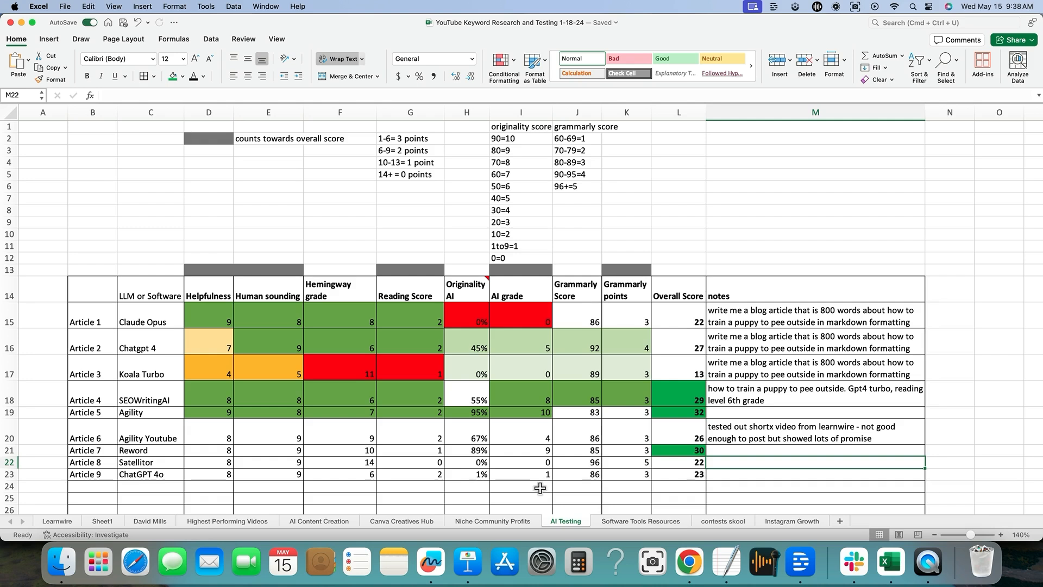
- Switch to ChatGPT in Chrome, open the Train Puppy Pee Outside chat and look through the generated article versions and the WordPress formatting prompt
key("super+Tab")
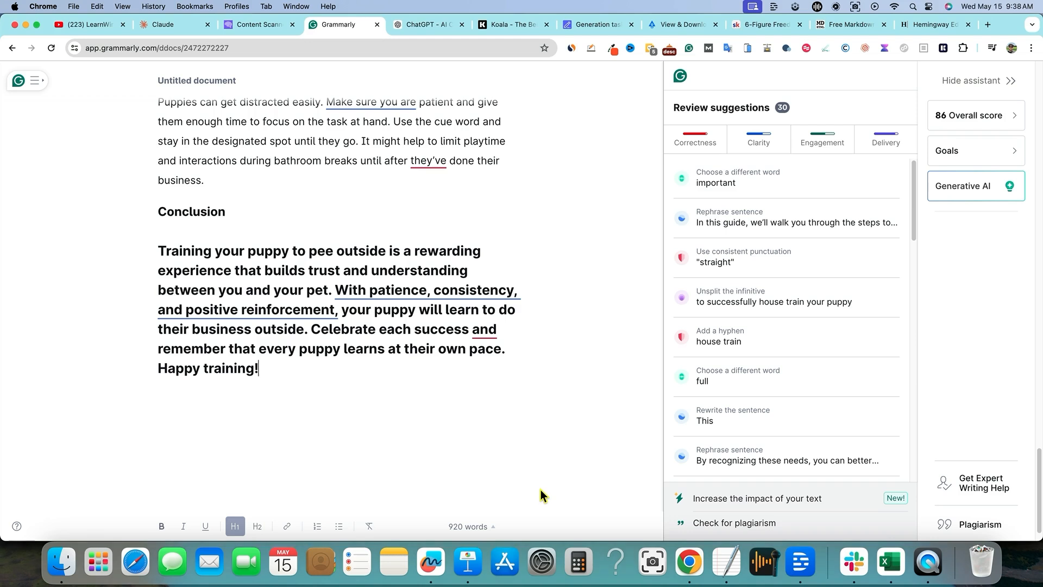
key("ctrl+Tab")
scroll(506, 391, "down", 2)
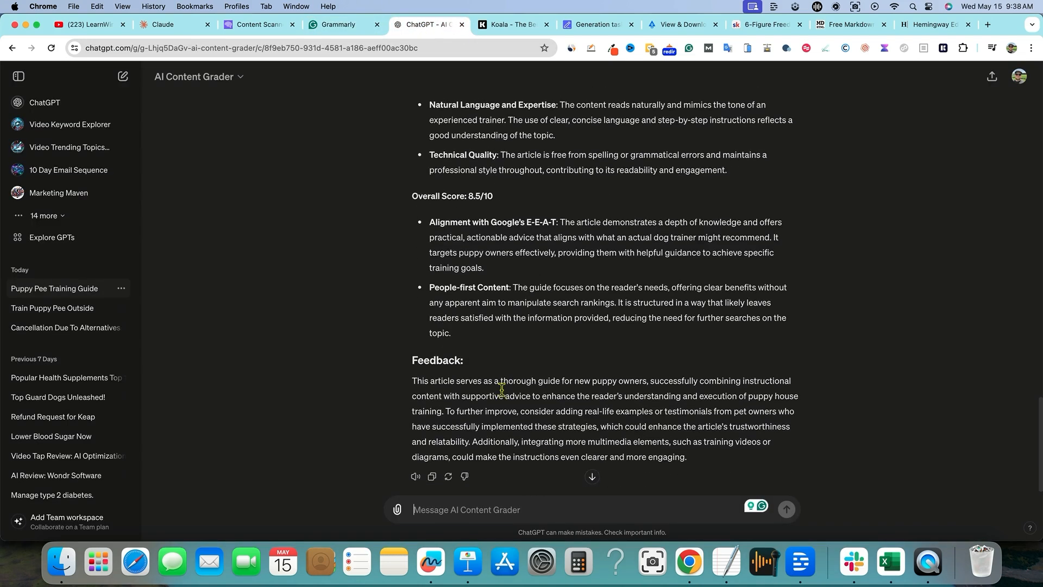
scroll(497, 448, "up", 6)
left_click(59, 310)
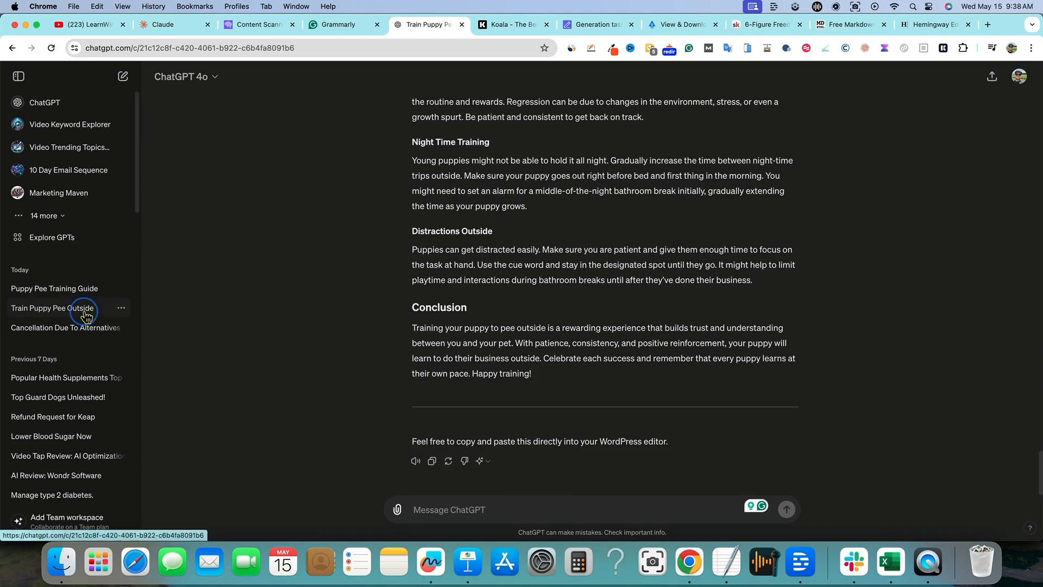
scroll(531, 384, "up", 15)
scroll(535, 387, "down", 5)
scroll(534, 386, "up", 20)
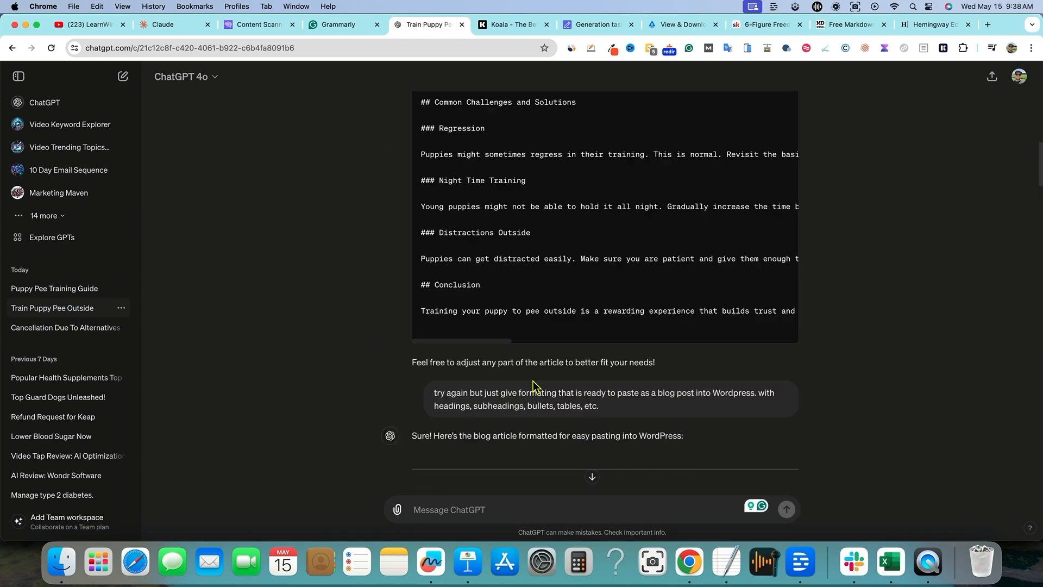
scroll(605, 353, "down", 20)
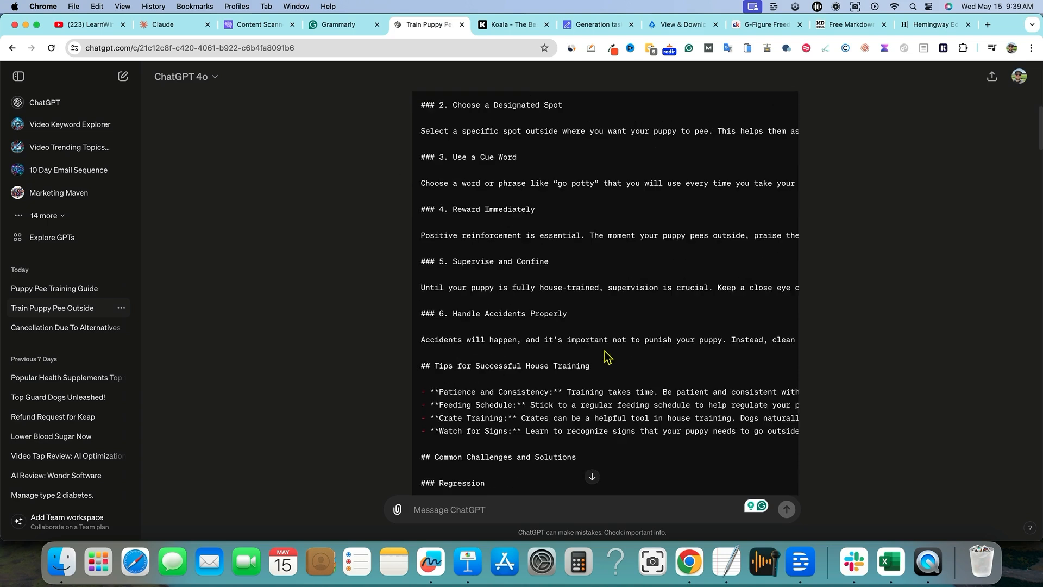
scroll(607, 357, "down", 6)
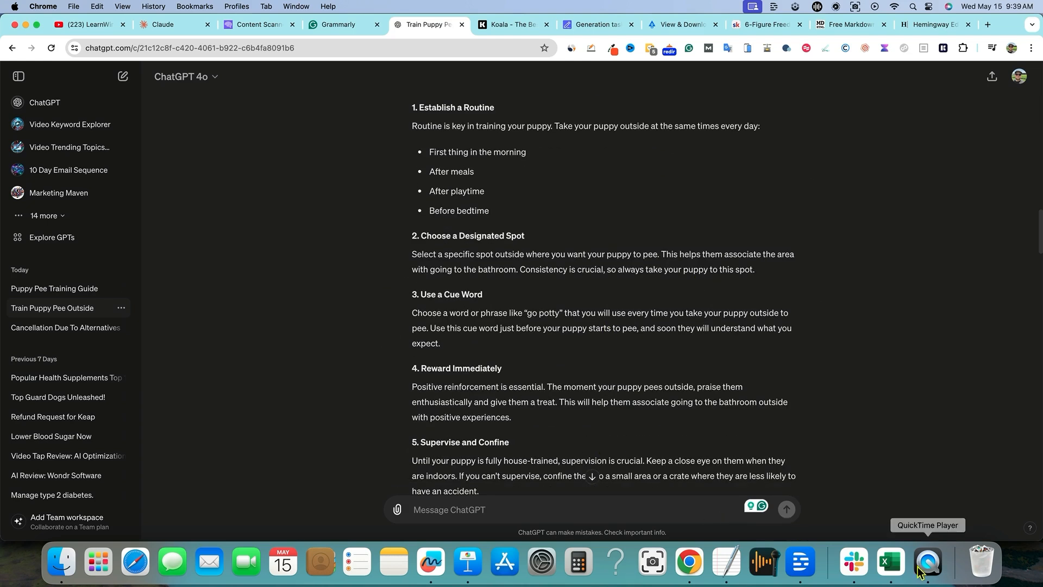
- Return to the Excel table and review the ChatGPT 4o row and the whole comparison from Claude Opus to ChatGPT 4o
left_click(892, 567)
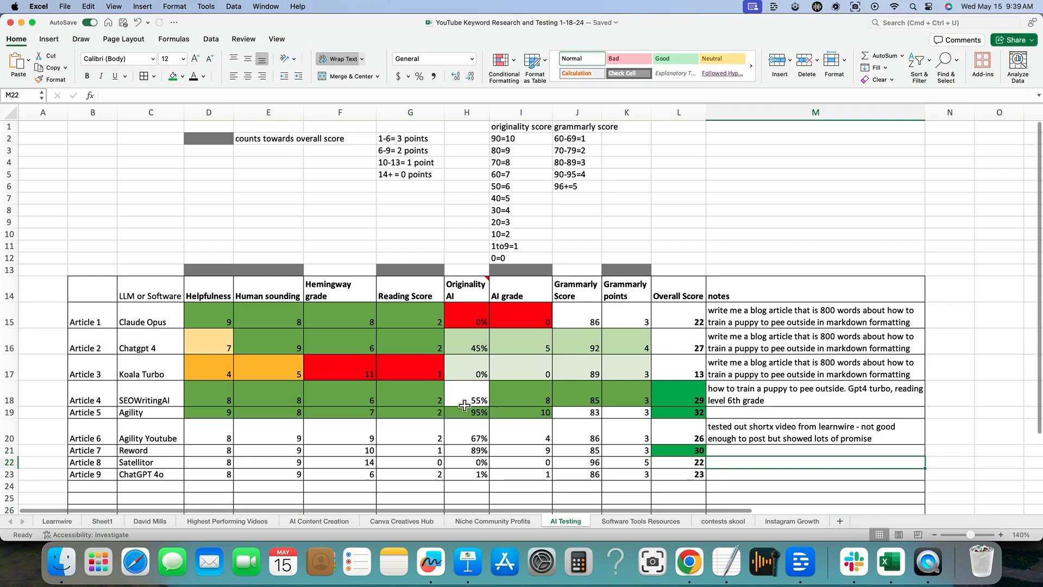
left_click(656, 476)
left_click_drag(629, 475, 90, 474)
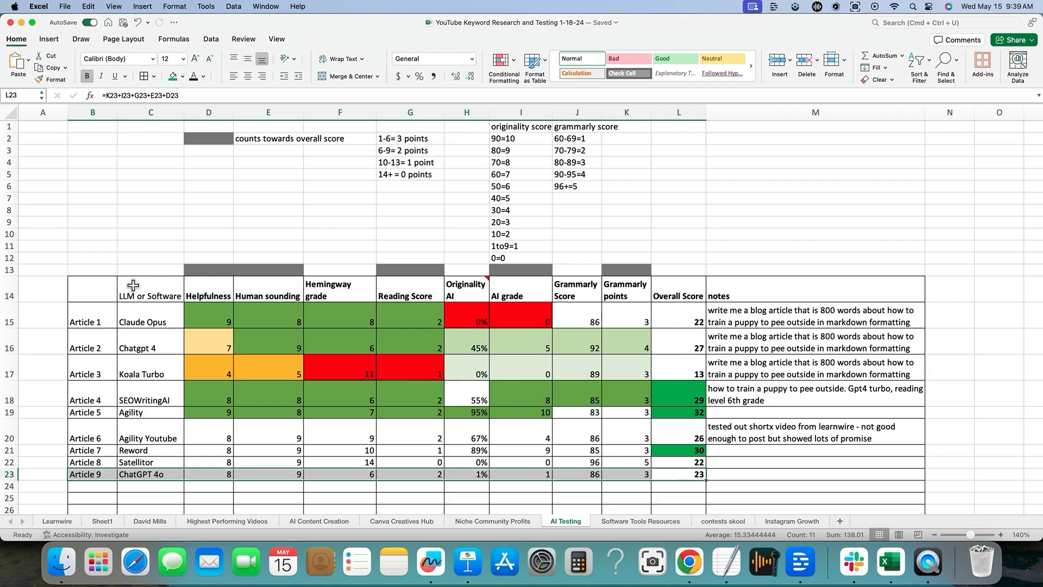
left_click_drag(98, 286, 677, 482)
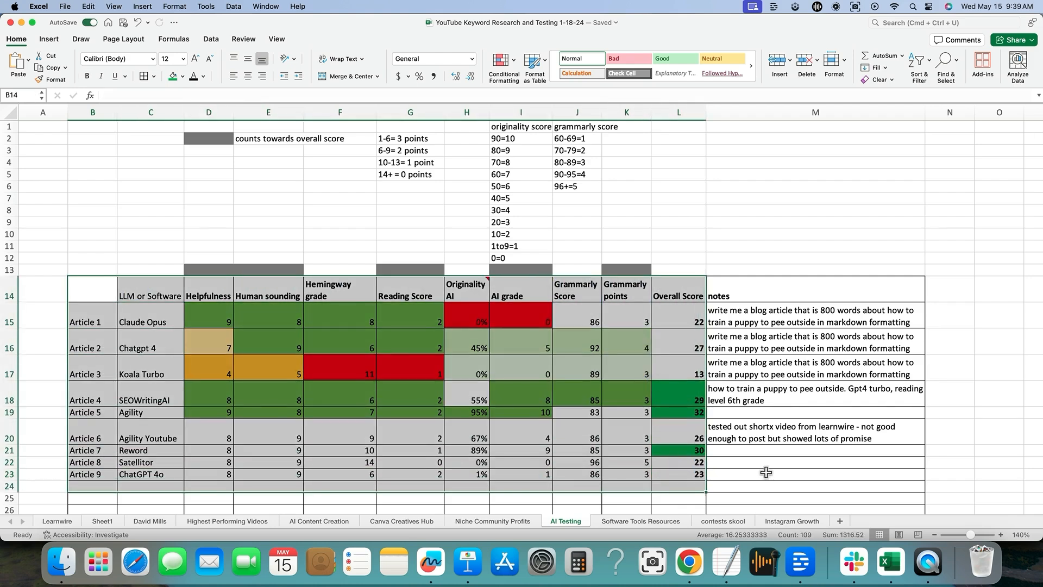
scroll(766, 472, "down", 2)
scroll(766, 472, "up", 3)
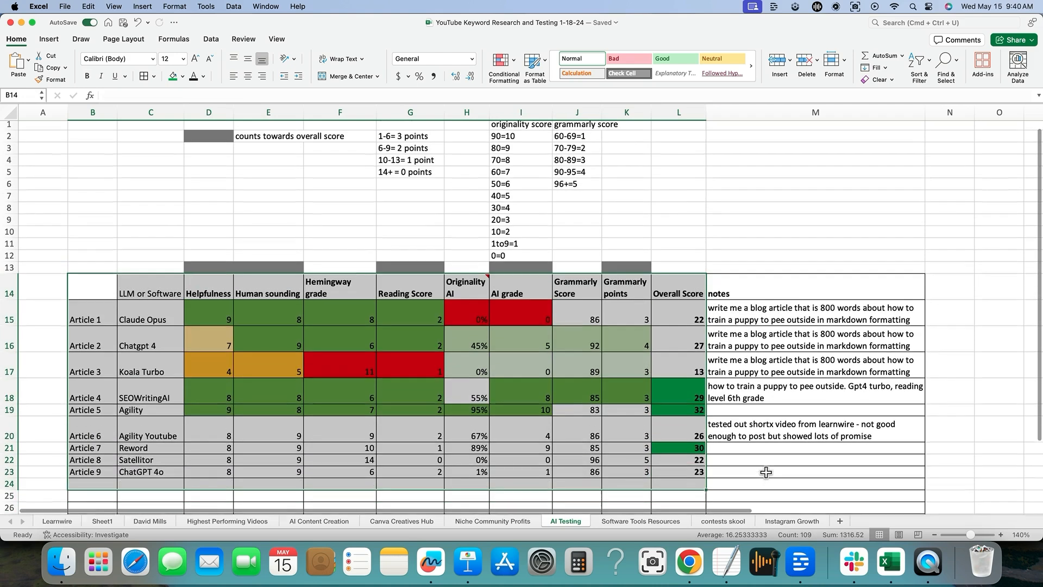
- Examine the Originality AI, Grammarly Score, Reading Score, Helpfulness and Human sounding columns, ending with the full comparison table selected
left_click_drag(467, 288, 467, 497)
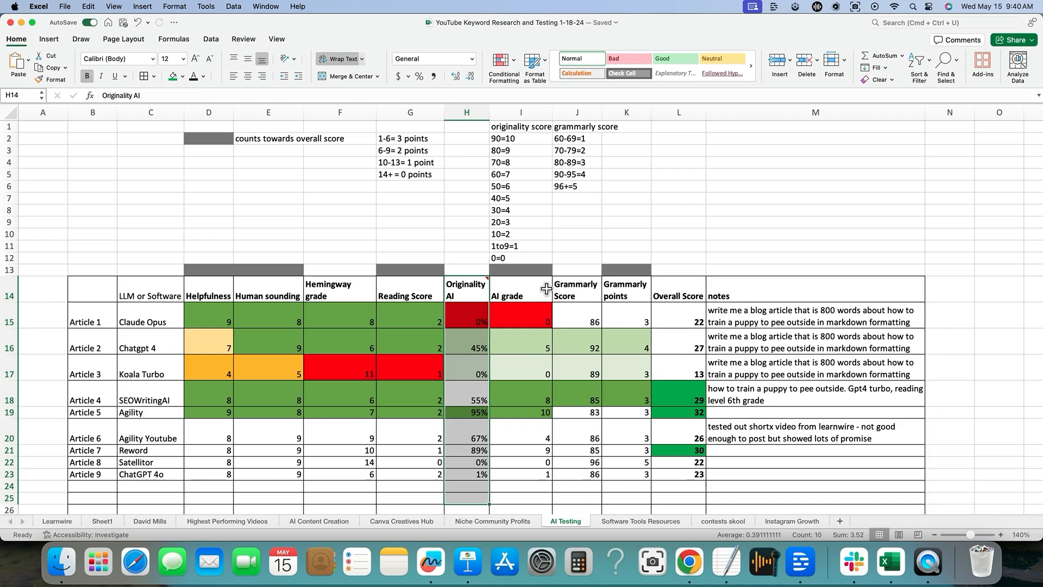
left_click_drag(588, 288, 584, 474)
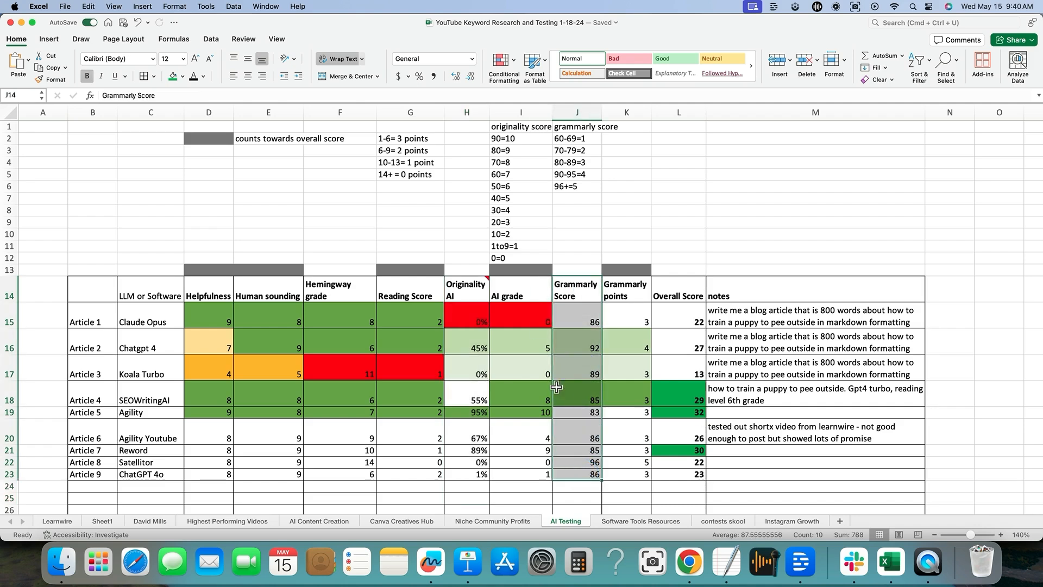
left_click_drag(407, 288, 410, 497)
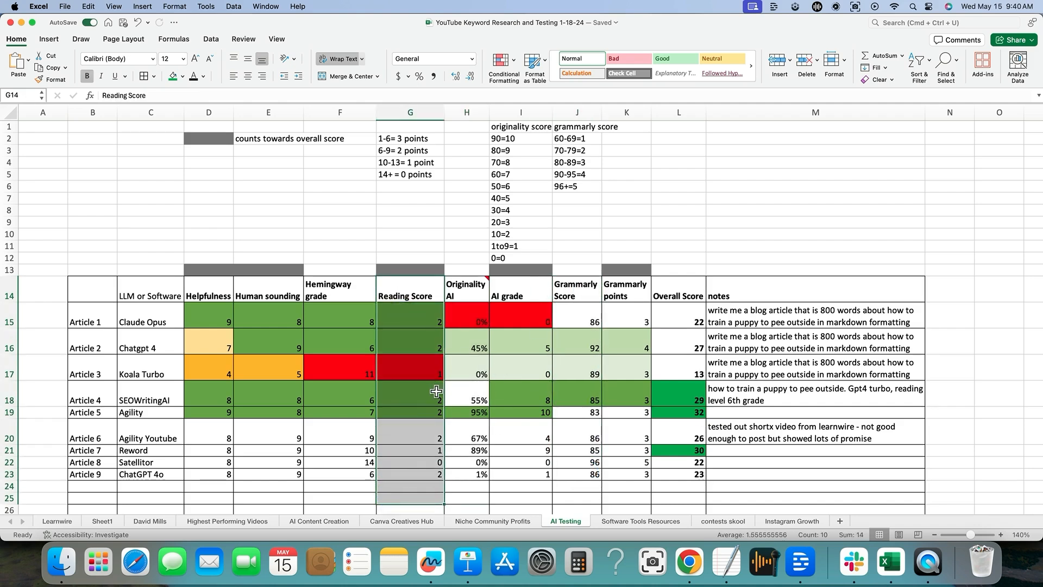
left_click_drag(196, 288, 261, 499)
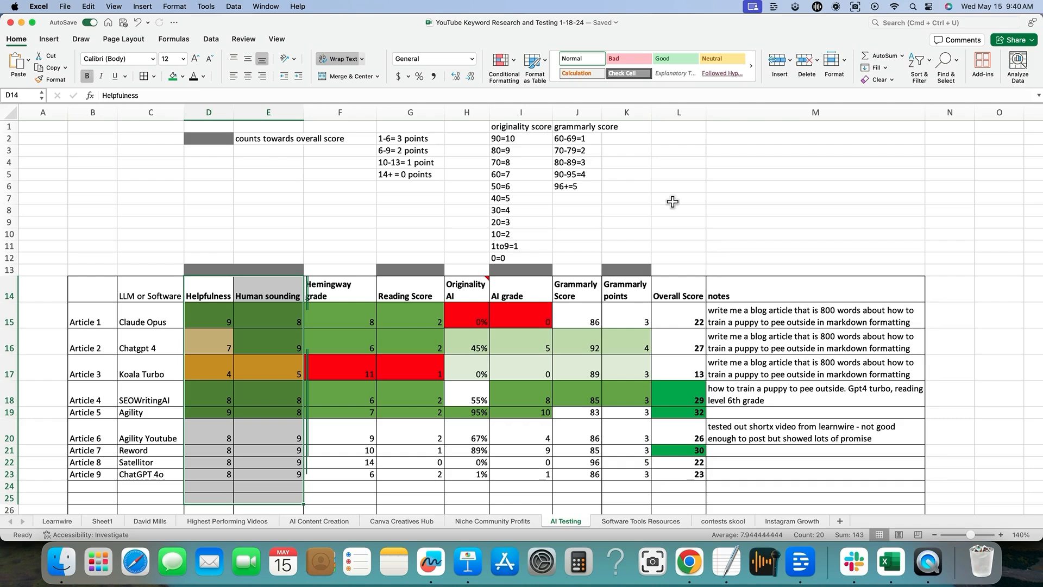
left_click_drag(111, 291, 665, 479)
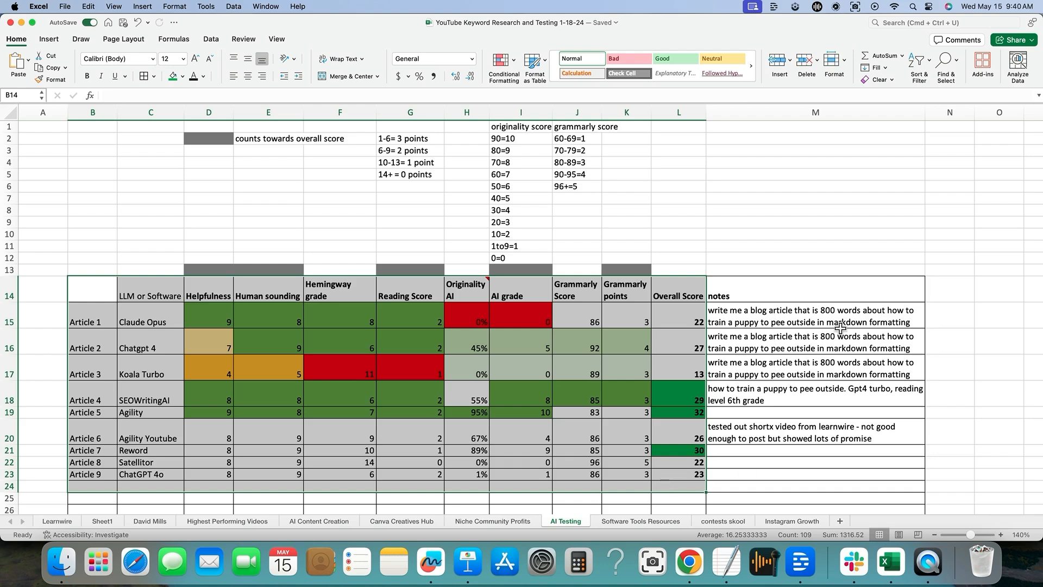
- Review the notes column, the Reword and Chatgpt 4 score rows, and the prompt noted for Chatgpt 4
left_click(724, 112)
left_click(678, 234)
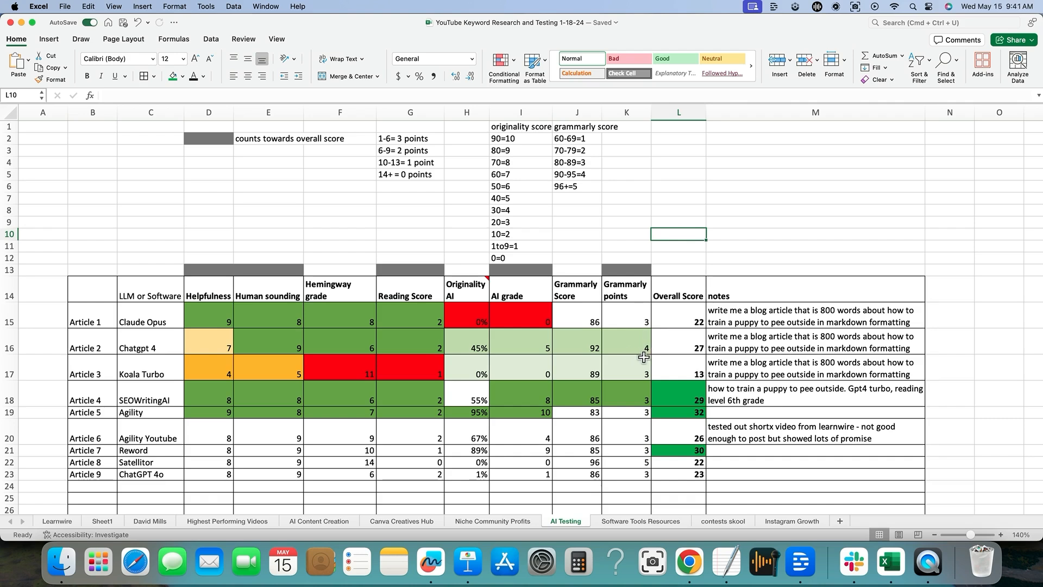
left_click_drag(751, 124, 741, 488)
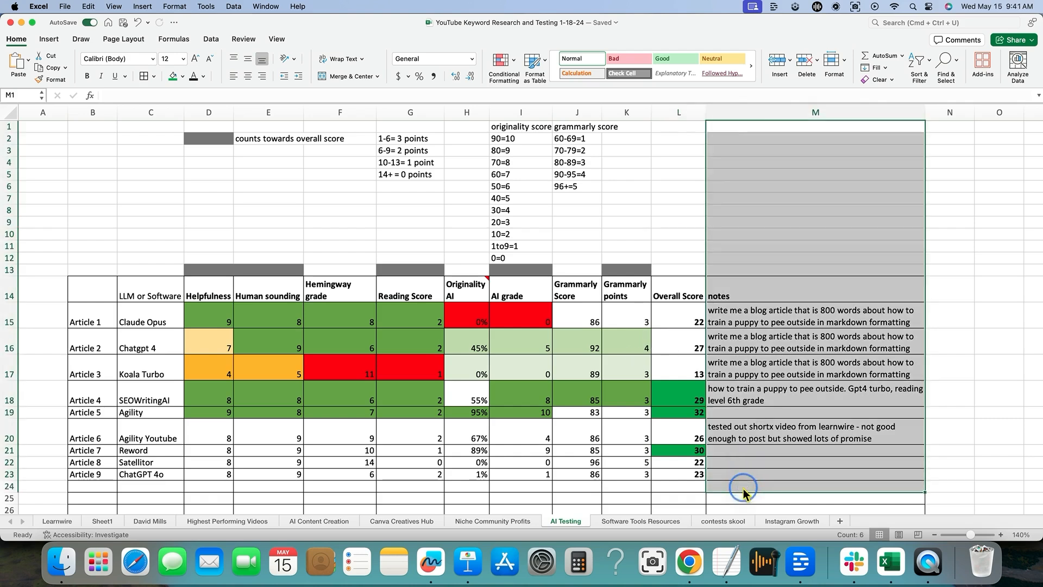
left_click_drag(167, 455, 690, 451)
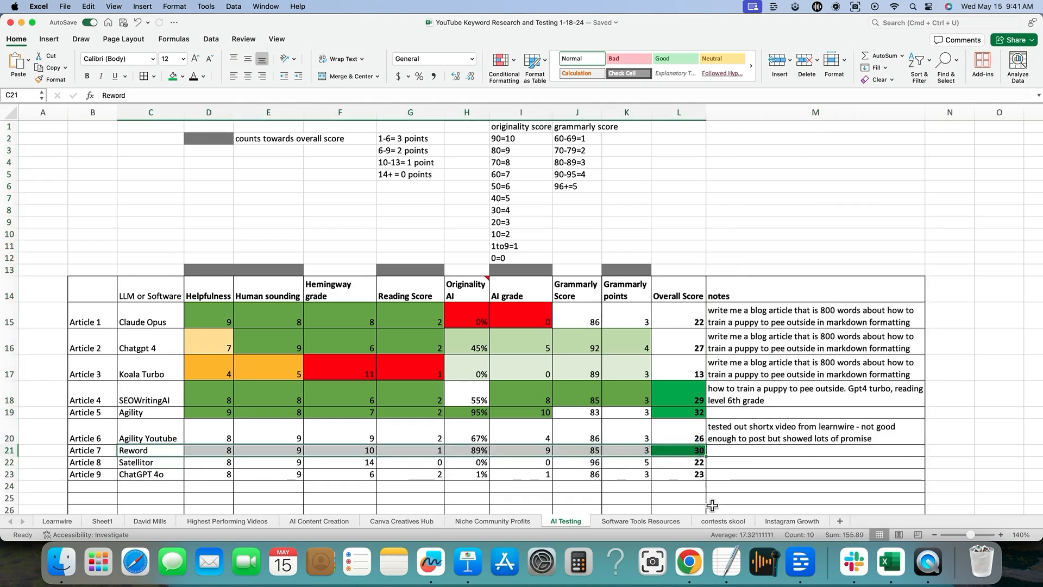
left_click(717, 475)
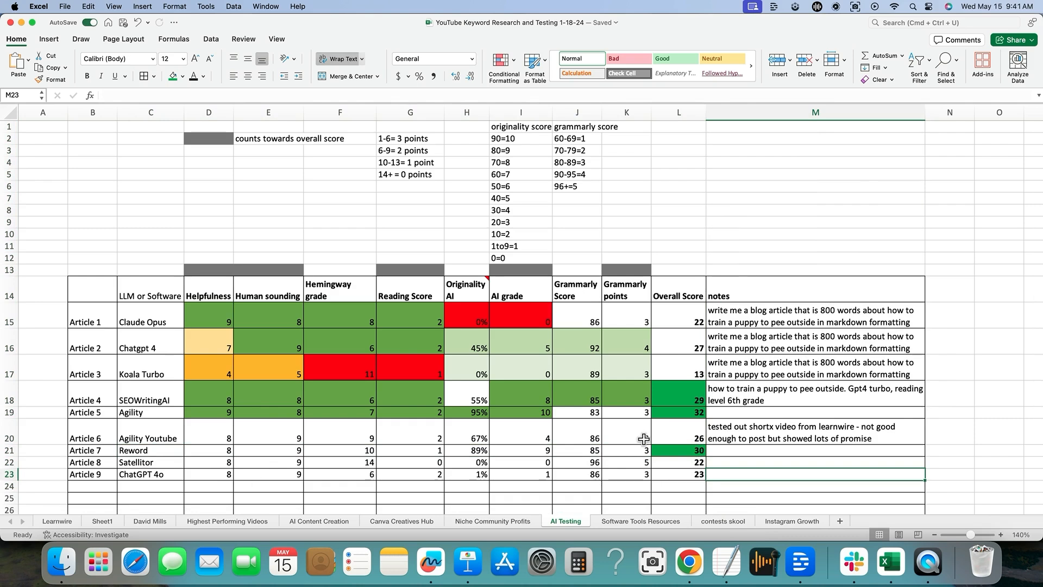
left_click_drag(148, 346, 706, 341)
left_click(824, 345)
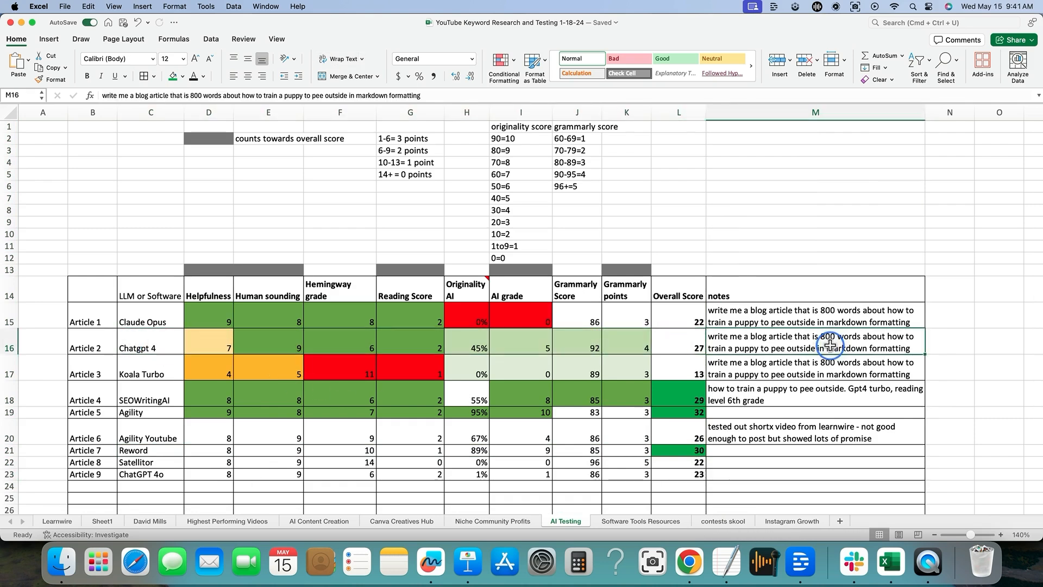
left_click(939, 260)
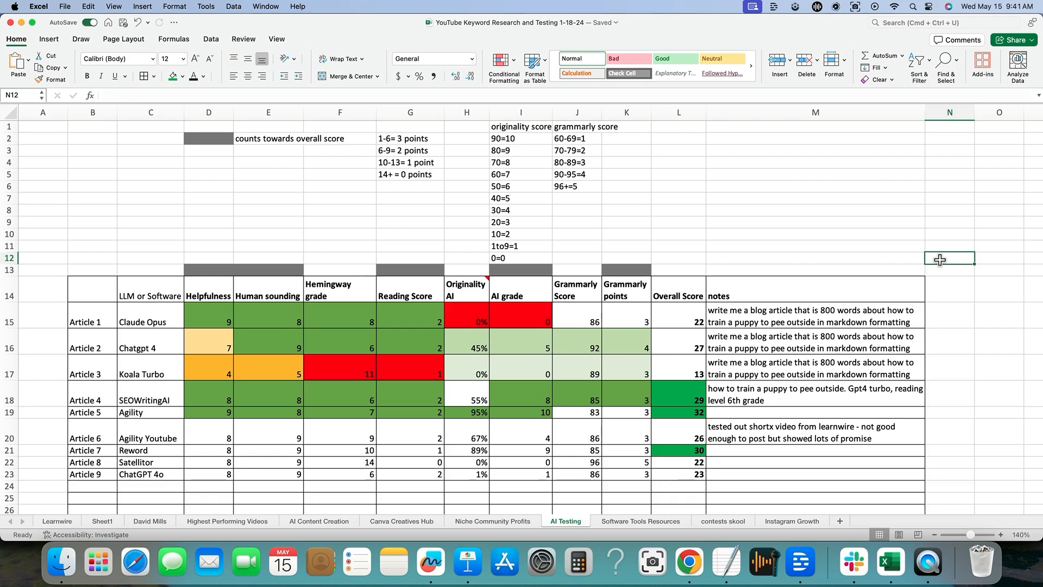
- Review the notes column and the scoring criteria headings from Helpfulness to Grammarly points, then select the empty ChatGPT 4o notes cell
left_click(727, 111)
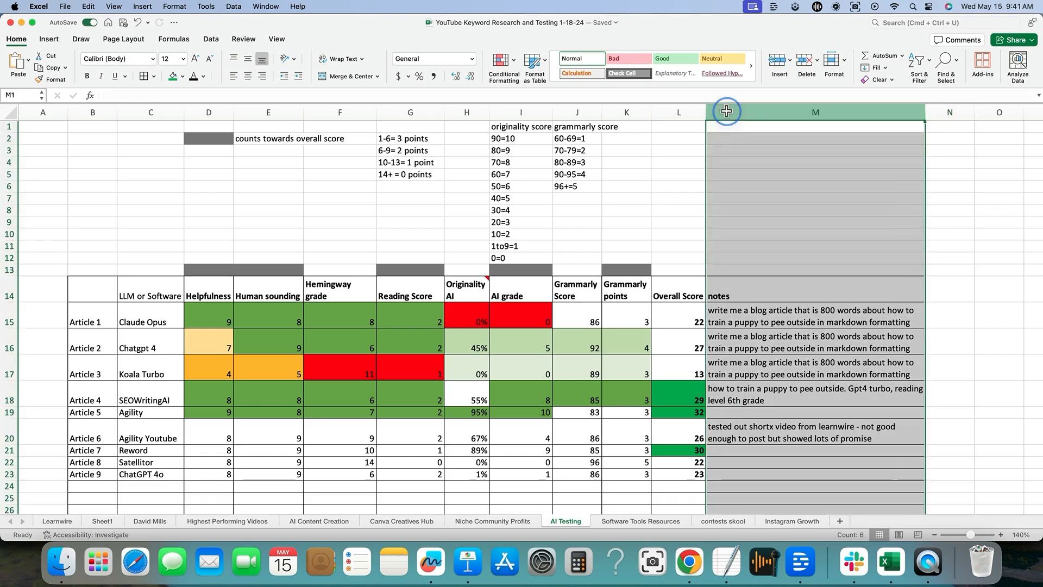
left_click(711, 372)
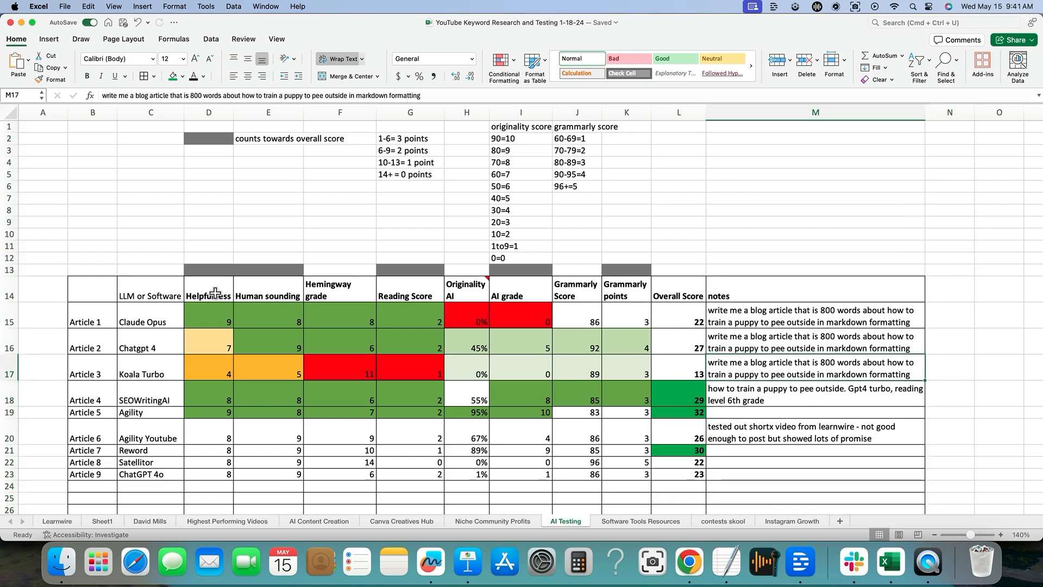
left_click_drag(215, 293, 625, 293)
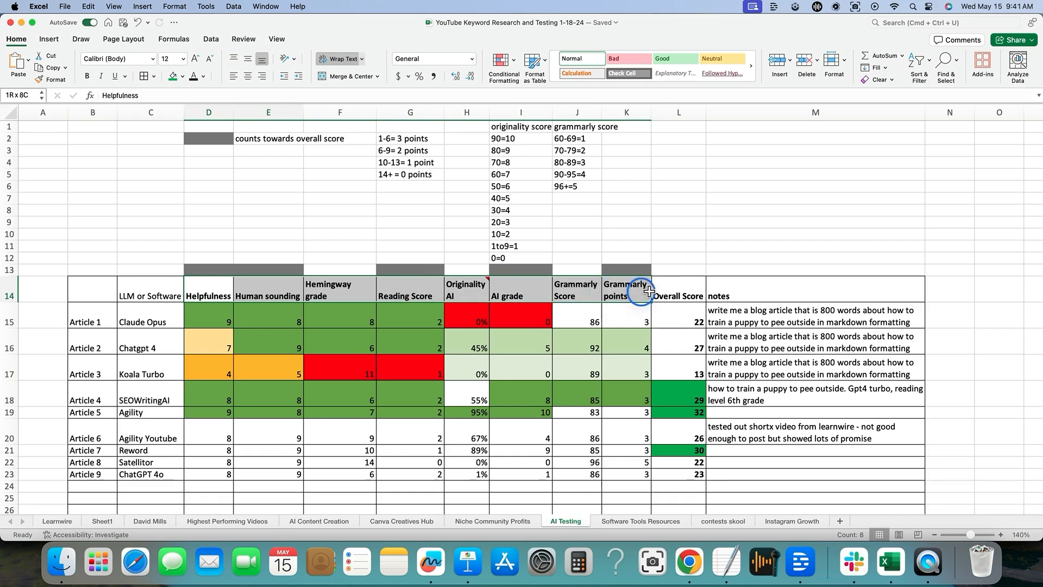
left_click(420, 296)
left_click(466, 291)
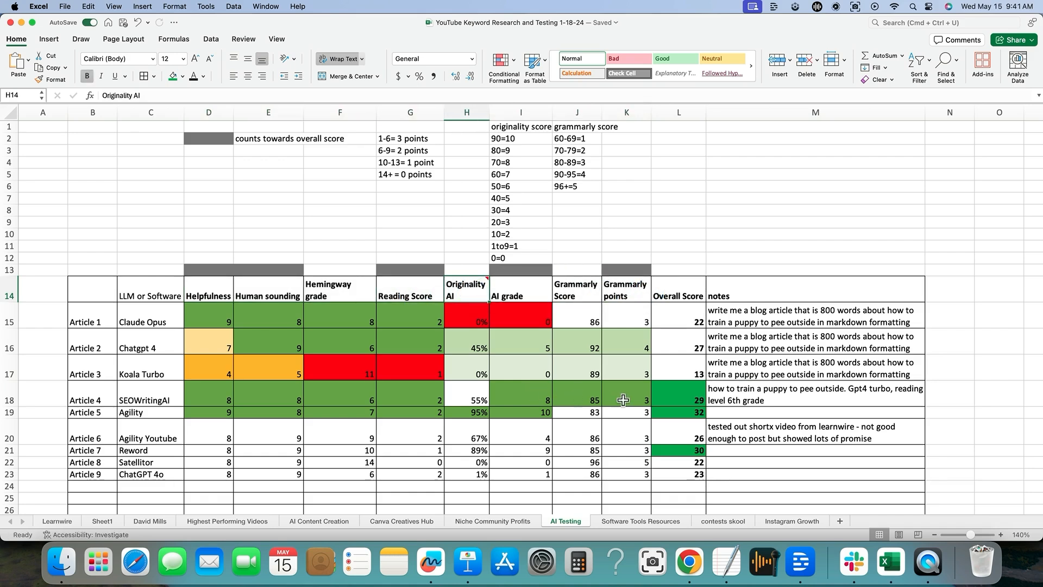
left_click(619, 292)
left_click_drag(217, 291, 689, 495)
left_click(825, 477)
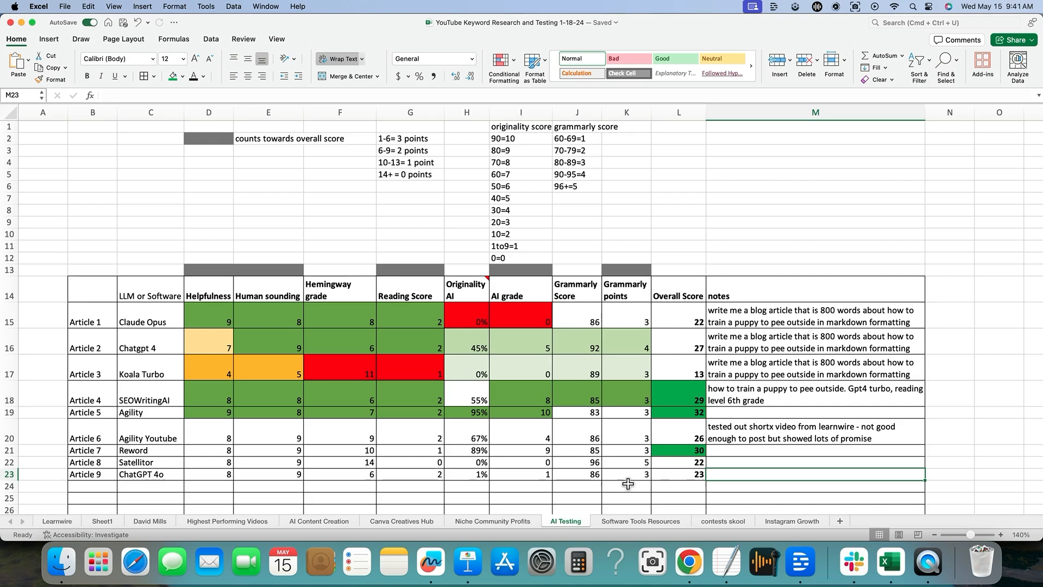
- Compare the ChatGPT 4o row with the Koala Turbo row up to Overall Score, ending with the full comparison table and the notes heading
left_click_drag(125, 475, 88, 478)
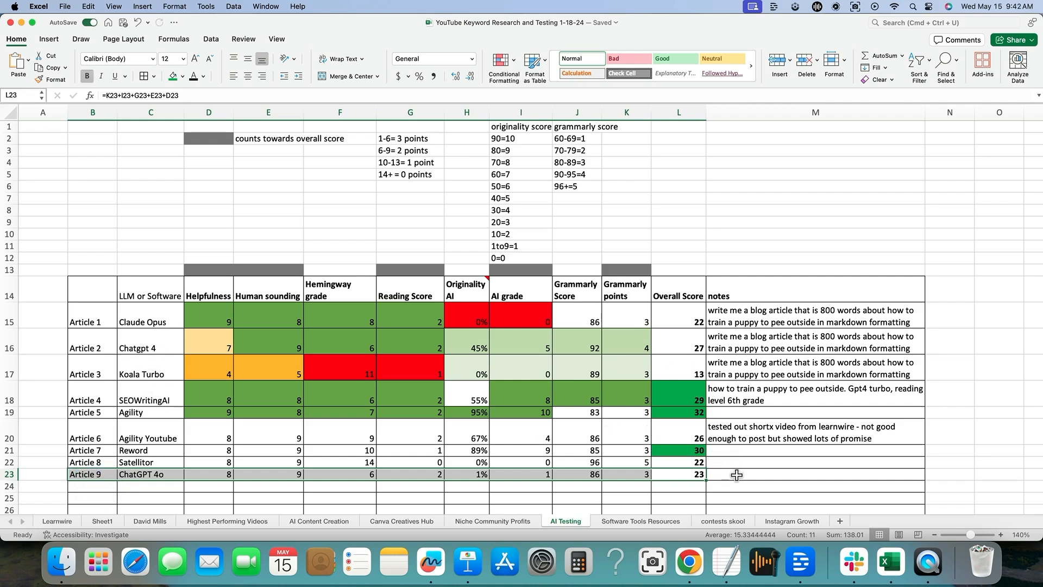
left_click(696, 474)
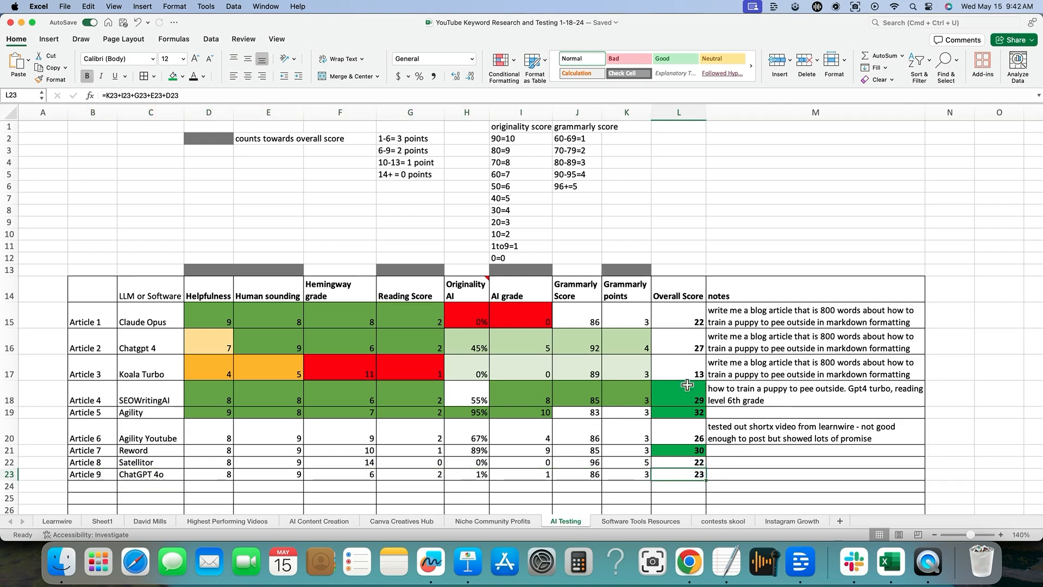
left_click_drag(680, 366, 98, 370)
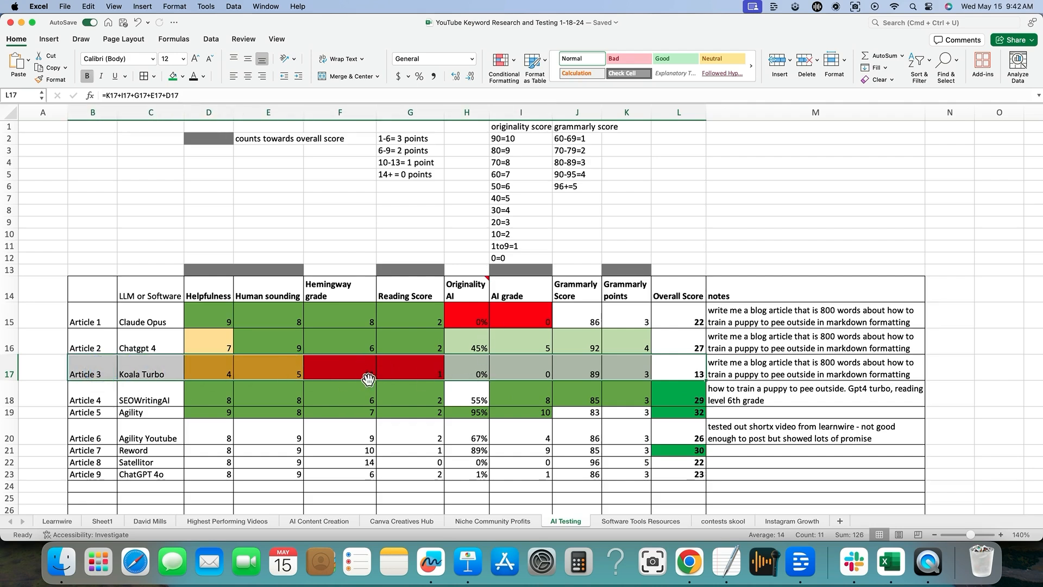
left_click_drag(465, 375, 692, 374)
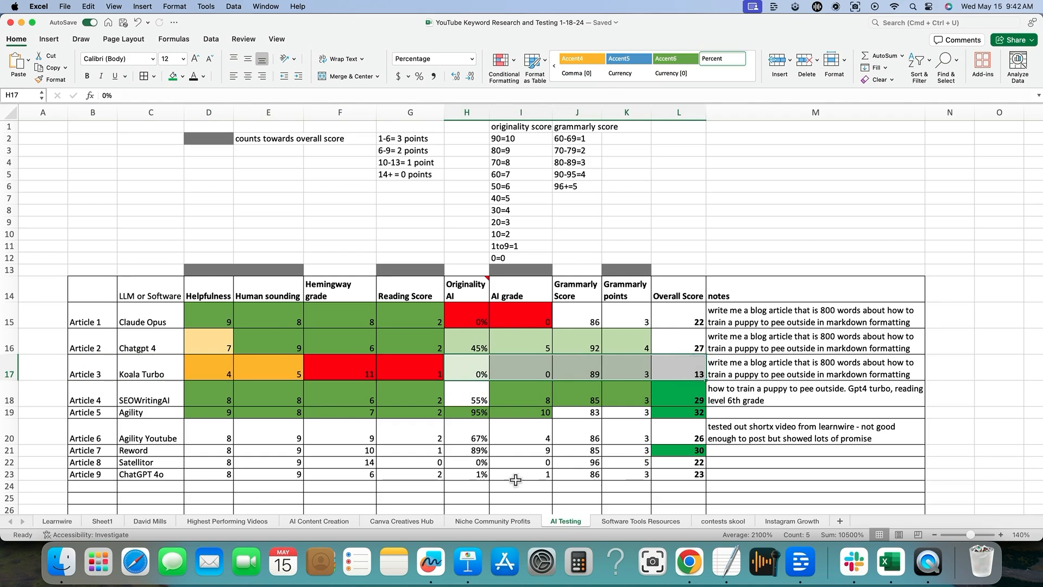
left_click(471, 373)
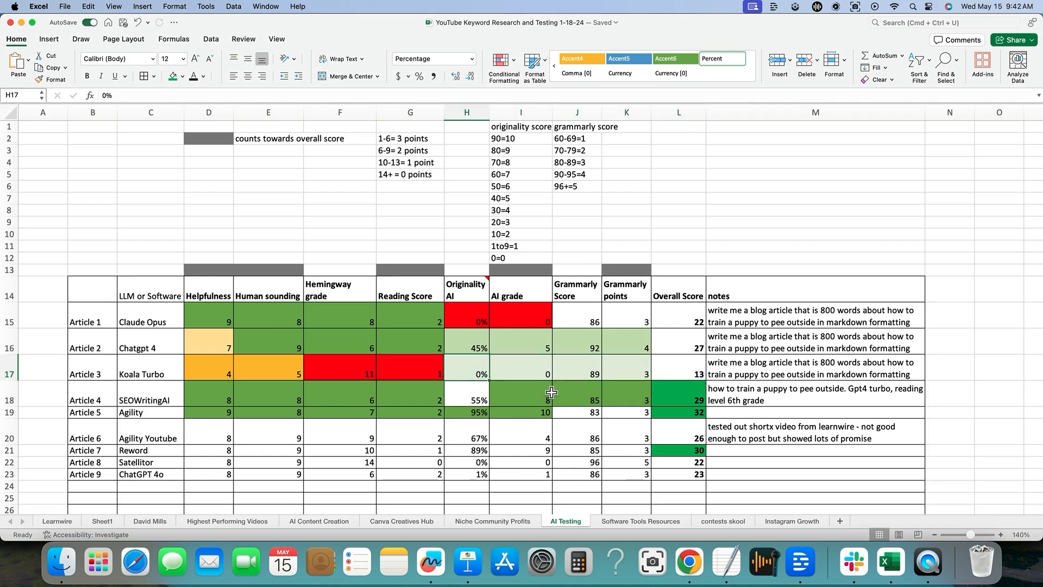
left_click(681, 374)
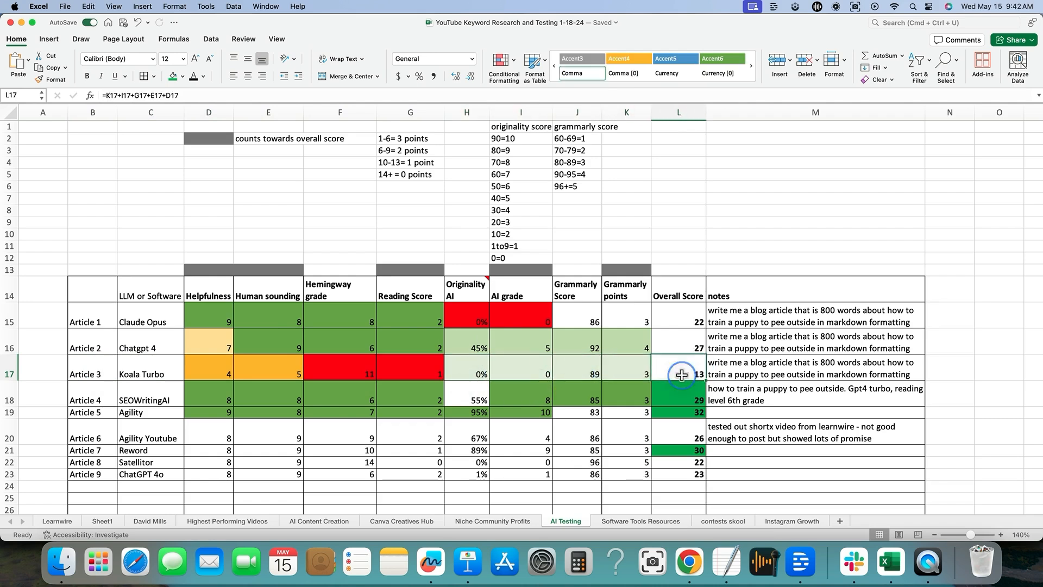
left_click_drag(470, 374, 666, 374)
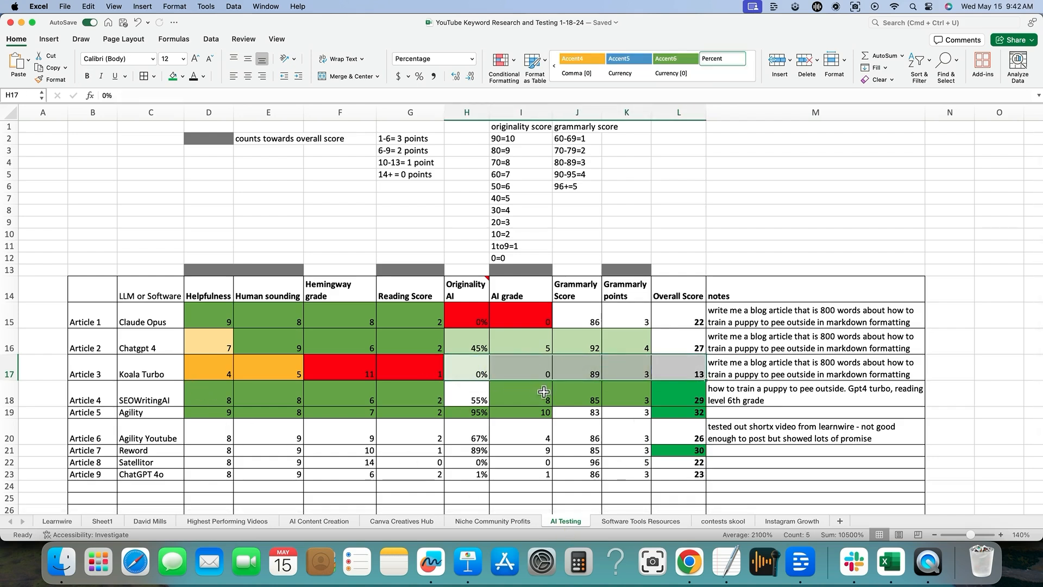
left_click_drag(477, 368, 686, 367)
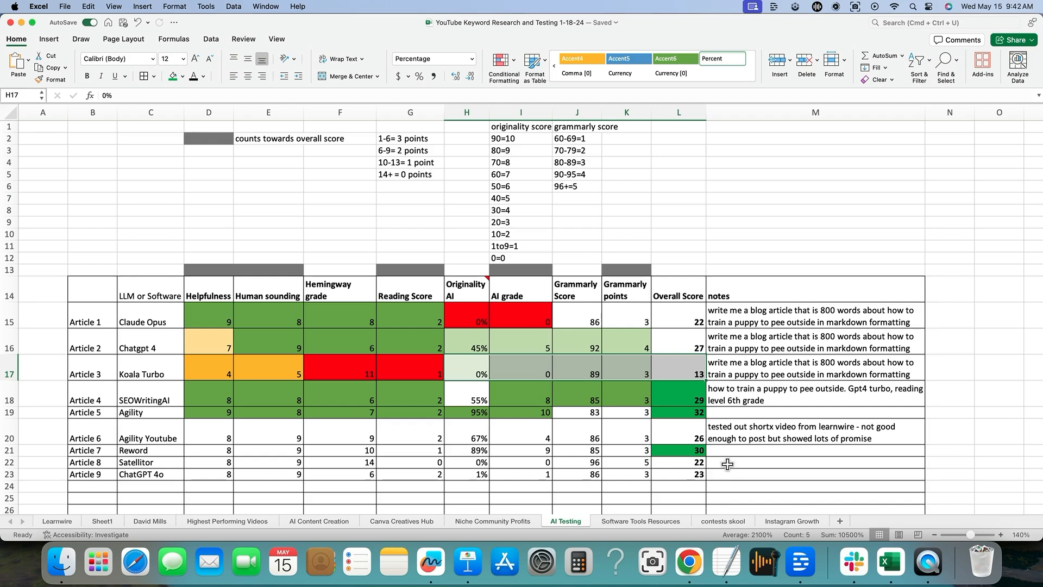
left_click_drag(691, 474, 70, 280)
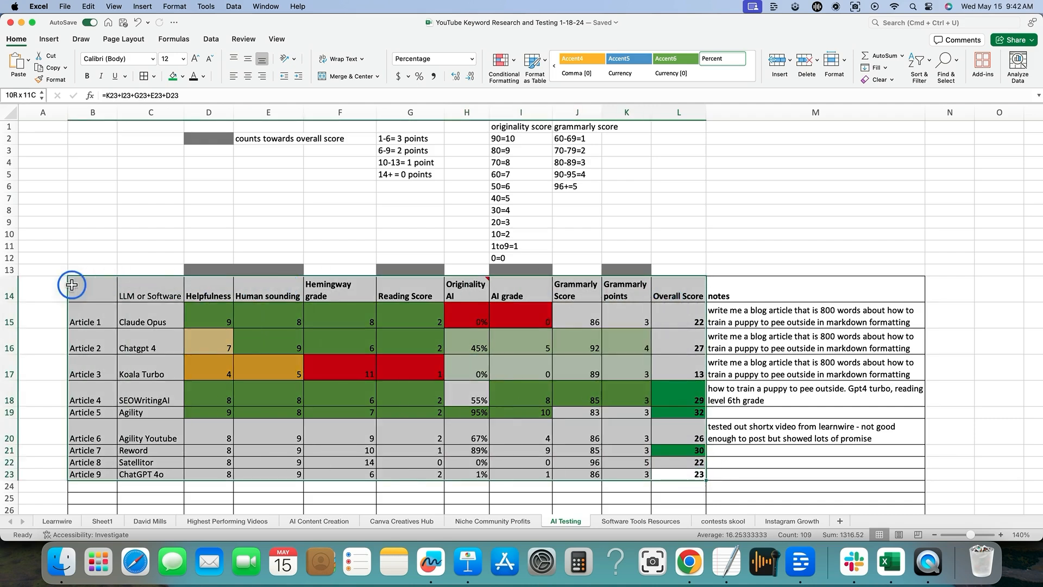
left_click(783, 287)
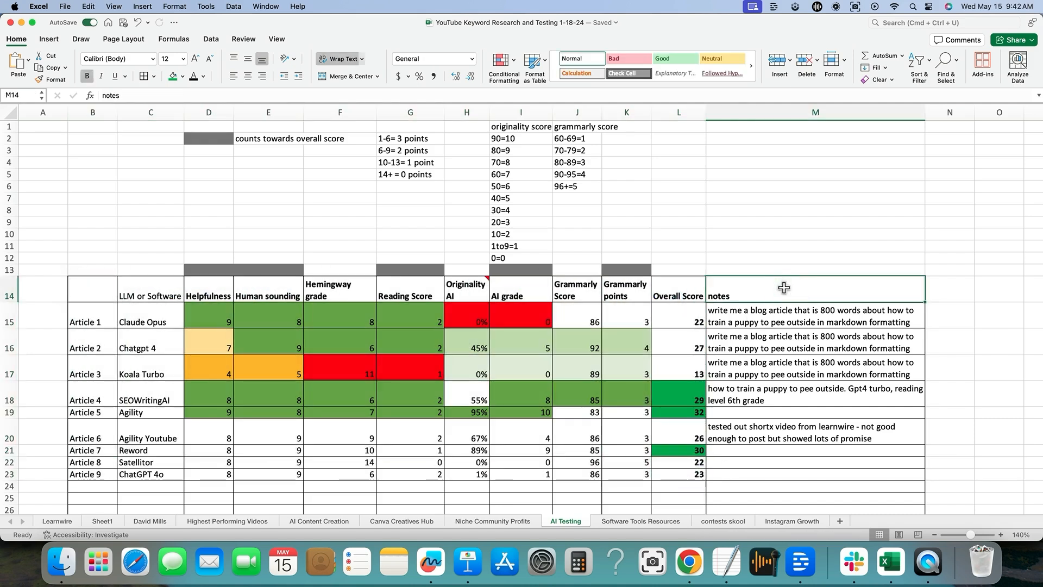